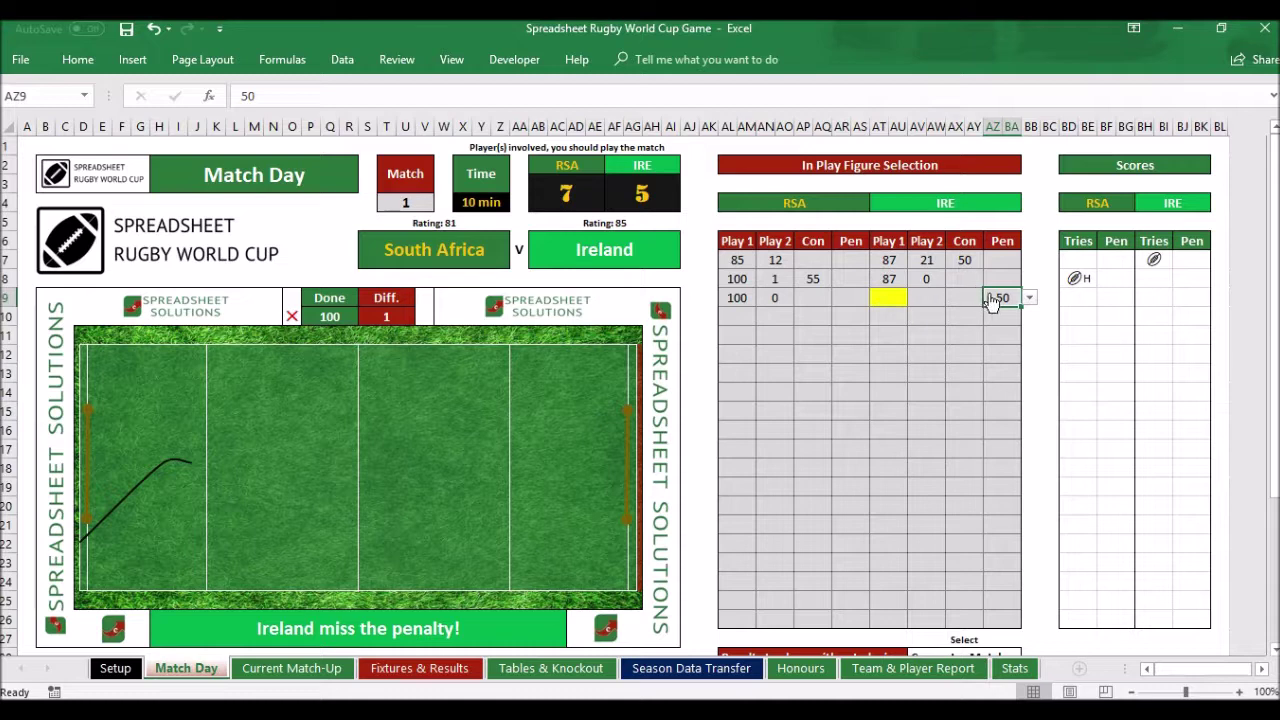
# Step: Clear the entered play, conversion and penalty figures for both teams in rows 7 to 9 of In Play Figure Selection
pyautogui.moveTo(1000, 292); pyautogui.dragTo(739, 259)
pyautogui.rightClick(739, 259)
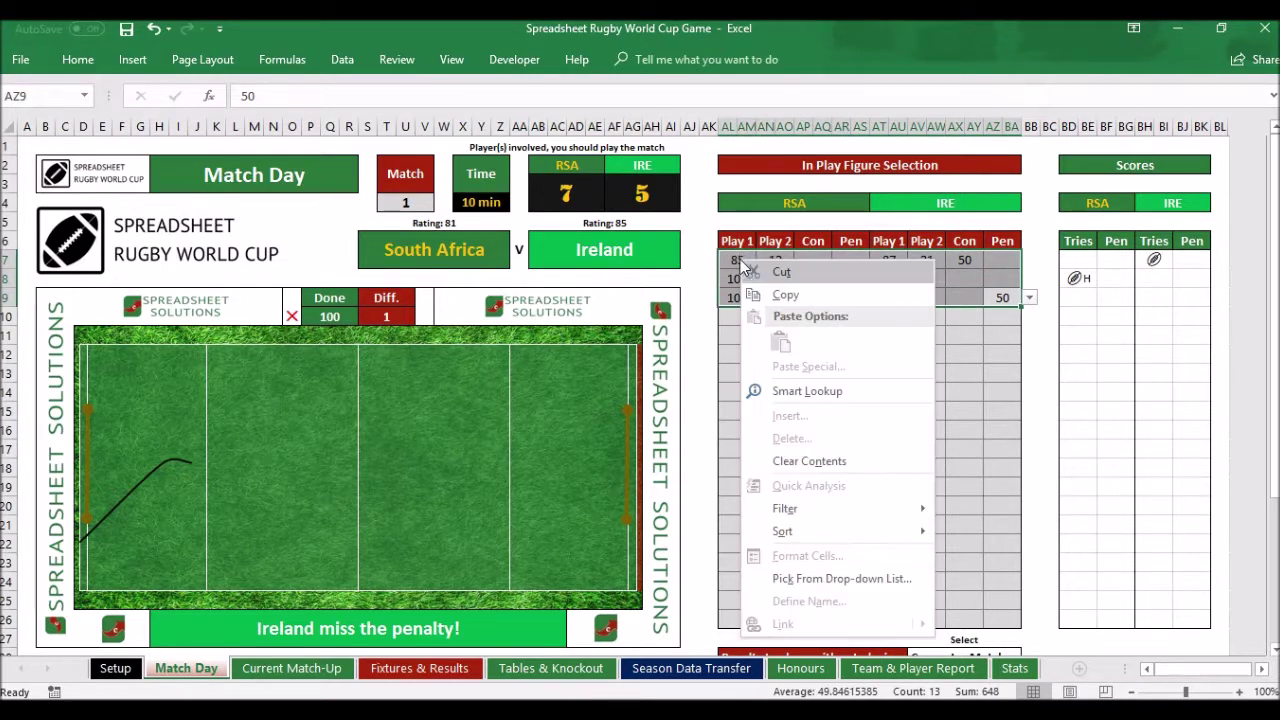
pyautogui.click(822, 459)
# Step: Set the results to show without playing to All Matches
pyautogui.scroll(-2, 974, 453)
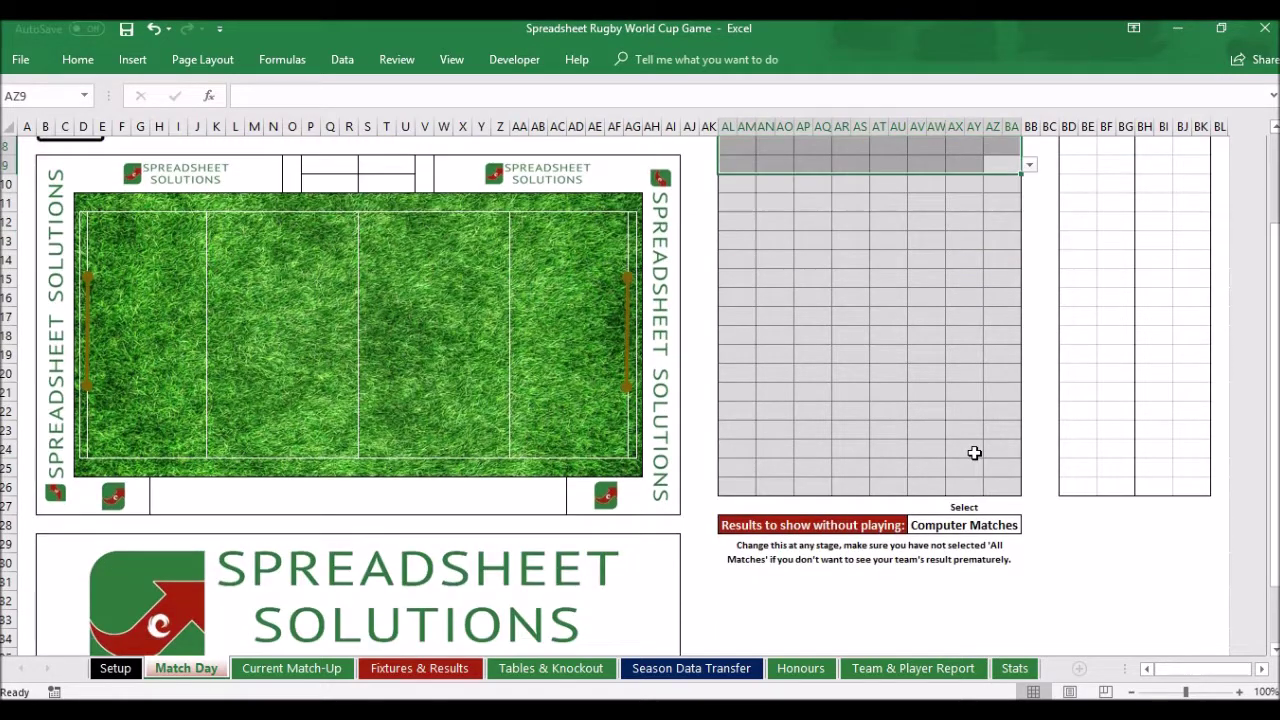
pyautogui.click(958, 528)
pyautogui.click(1028, 525)
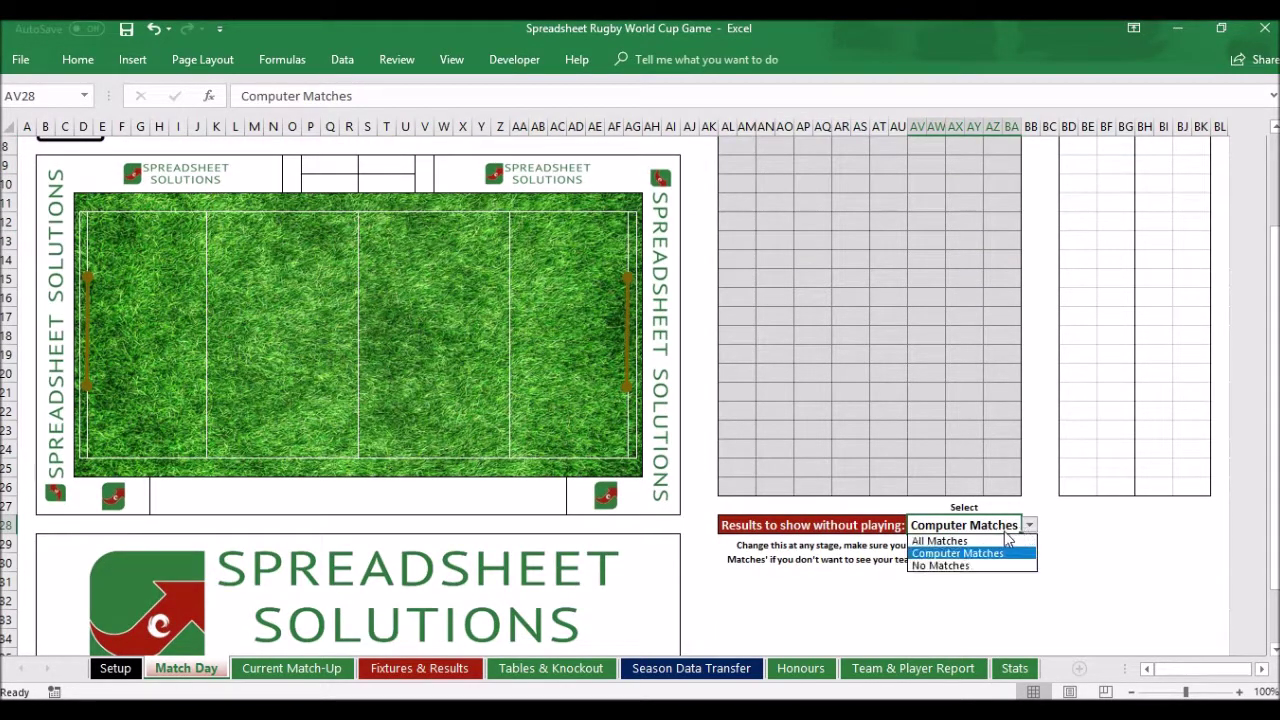
pyautogui.click(955, 540)
pyautogui.scroll(2, 1033, 393)
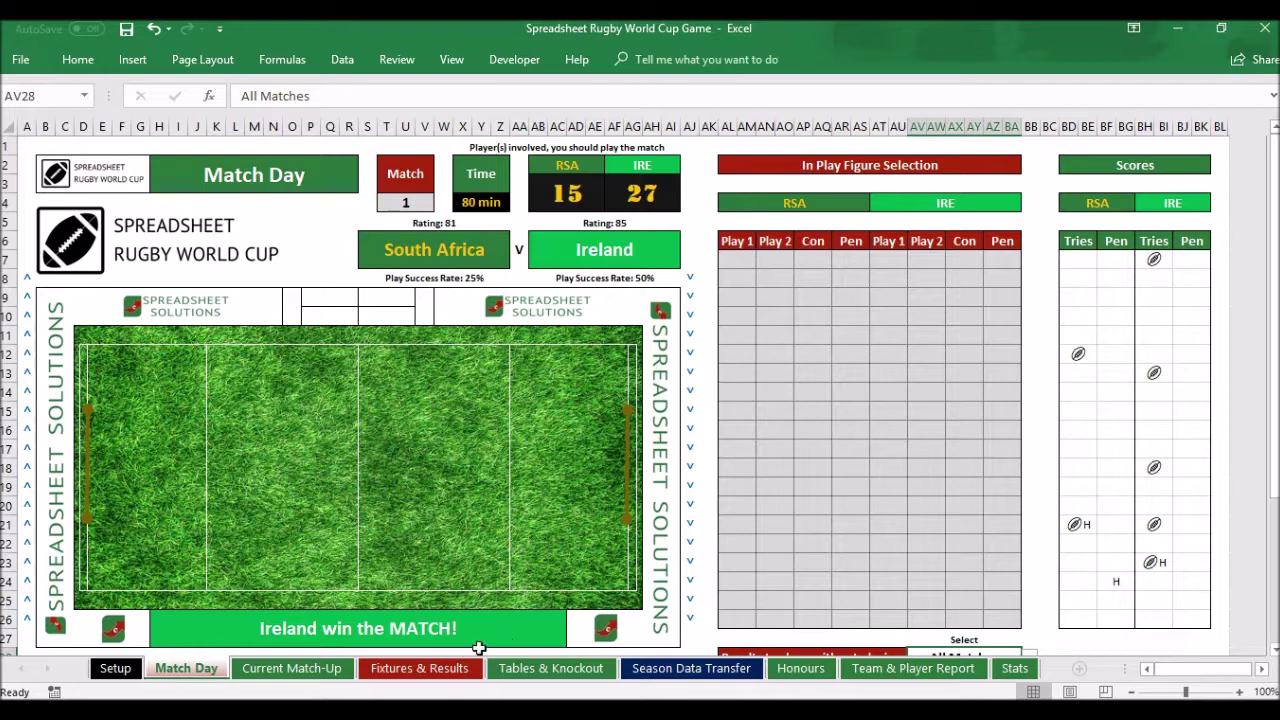
# Step: On the Fixtures & Results sheet, record South Africa's 2 tries and score of 15 for match 1
pyautogui.click(419, 668)
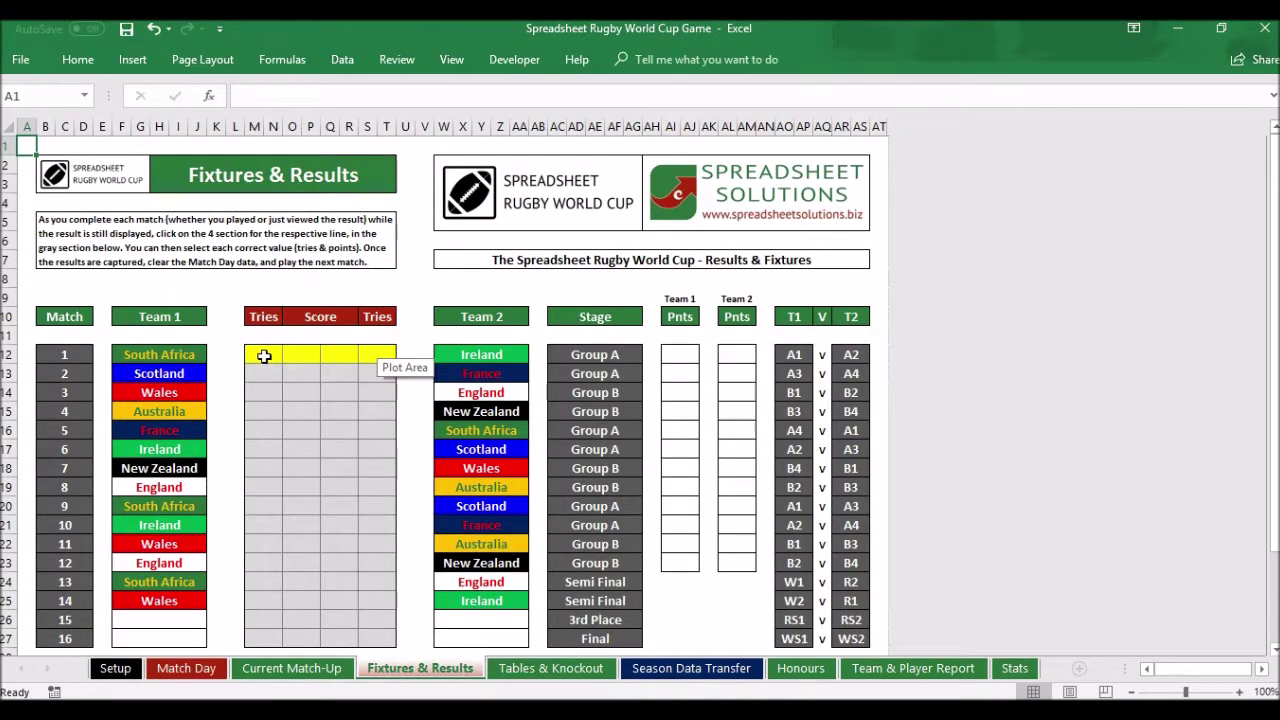
pyautogui.click(262, 355)
pyautogui.click(290, 355)
pyautogui.click(296, 370)
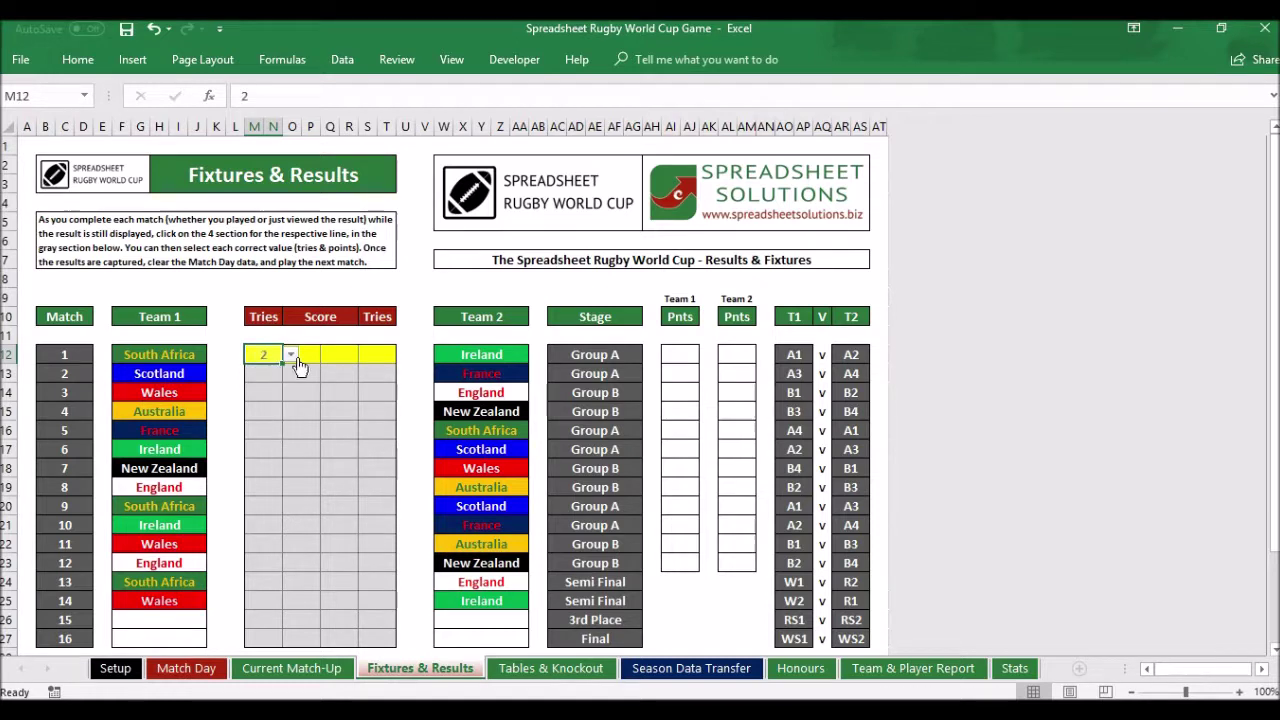
pyautogui.click(305, 355)
pyautogui.click(328, 355)
pyautogui.click(334, 366)
# Step: Record Ireland's score of 27 and 5 tries for match 1
pyautogui.click(355, 356)
pyautogui.click(366, 355)
pyautogui.click(355, 368)
pyautogui.click(387, 355)
pyautogui.click(404, 355)
pyautogui.click(390, 367)
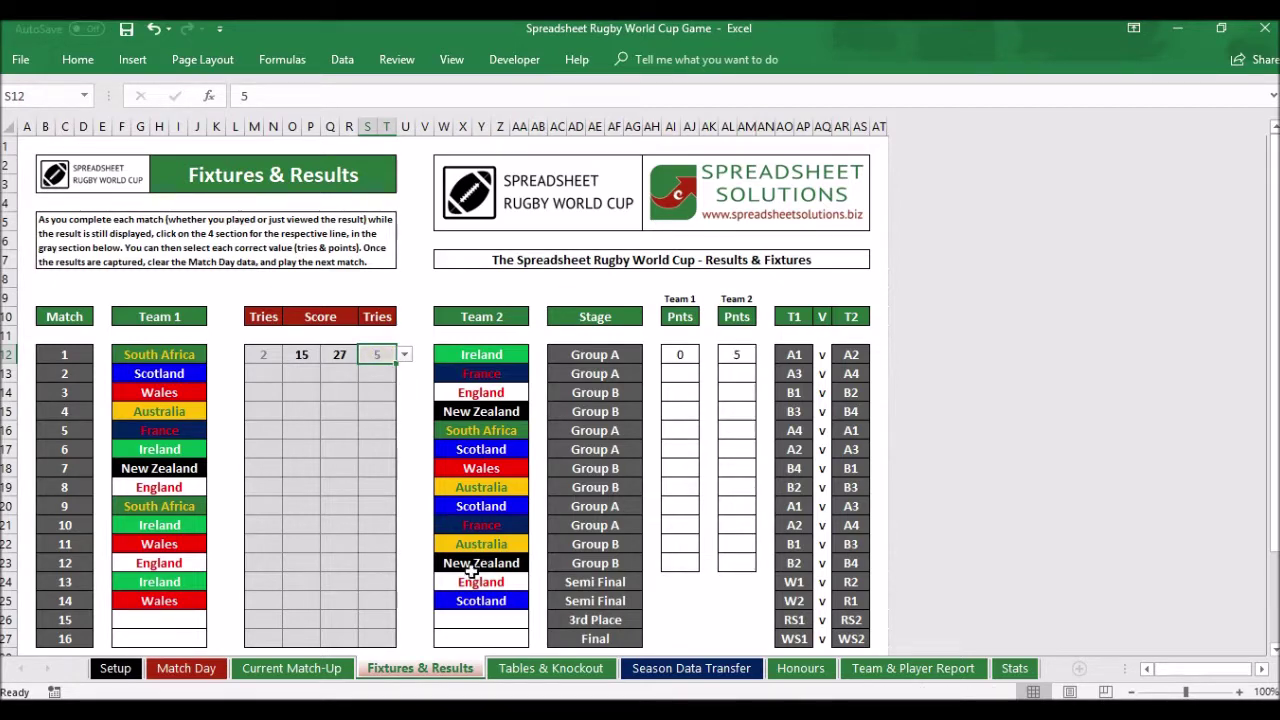
# Step: On the Match Day sheet, clear the contents of the whole In Play Figure Selection grid down to row 26
pyautogui.click(186, 668)
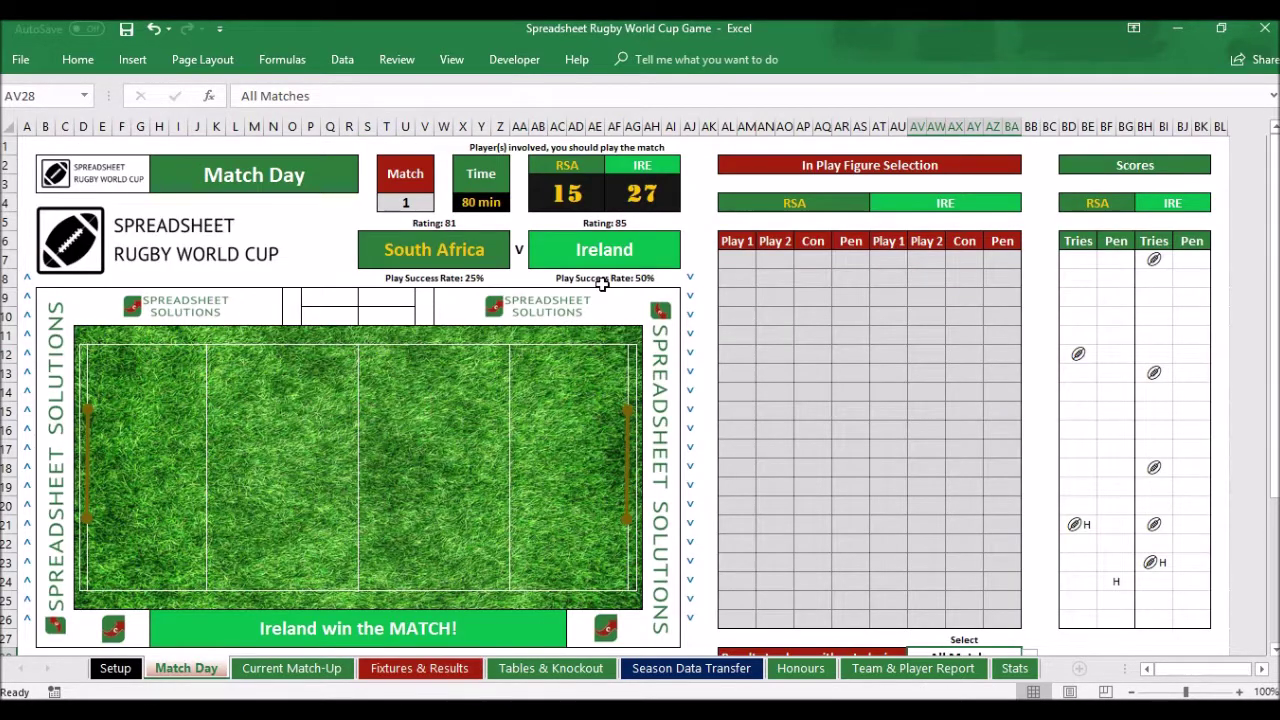
pyautogui.click(737, 260)
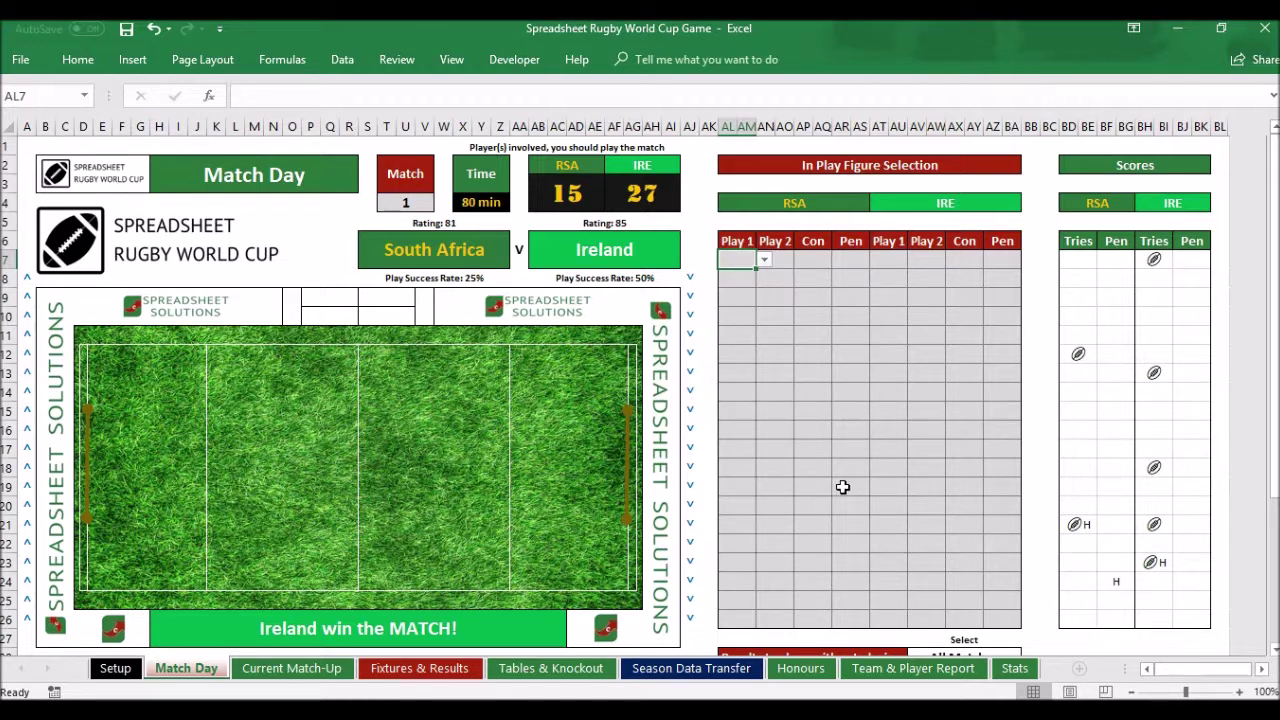
pyautogui.moveTo(733, 263)
pyautogui.mouseDown()
pyautogui.moveTo(840, 374)
pyautogui.moveTo(935, 546)
pyautogui.moveTo(997, 614)
pyautogui.moveTo(870, 476)
pyautogui.moveTo(745, 267)
pyautogui.mouseUp()
pyautogui.rightClick(745, 267)
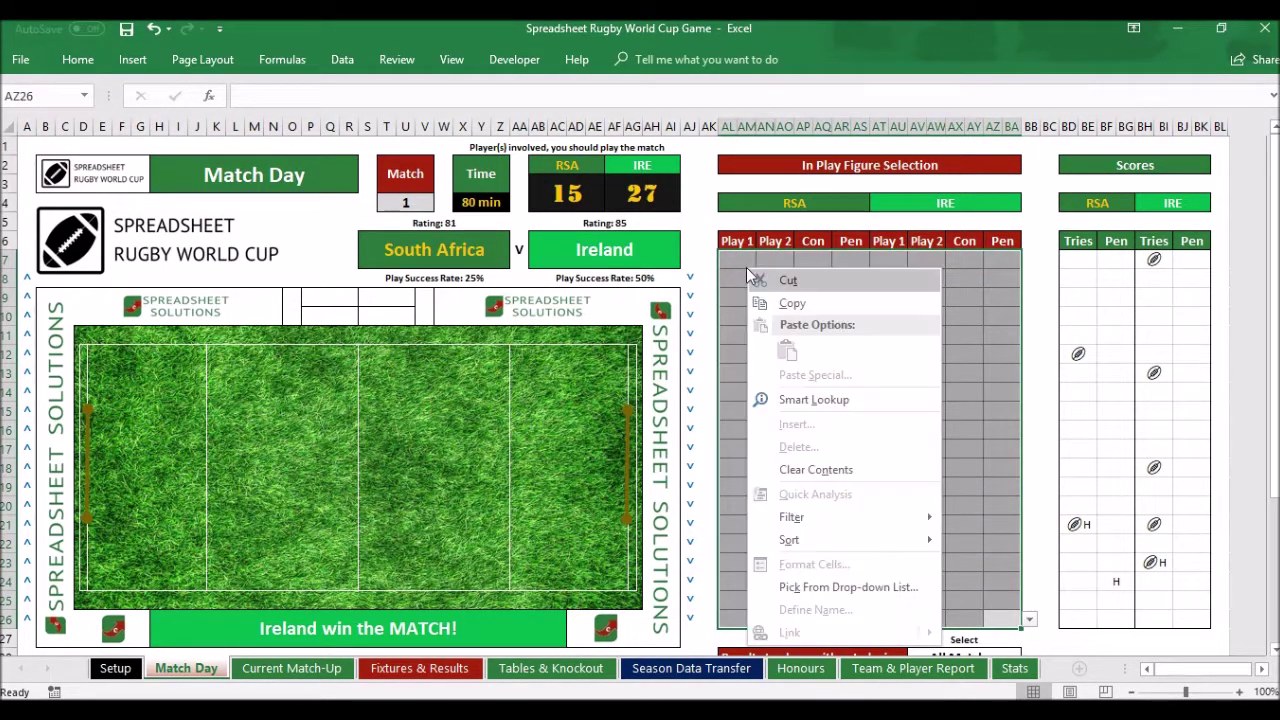
pyautogui.click(810, 463)
pyautogui.click(818, 437)
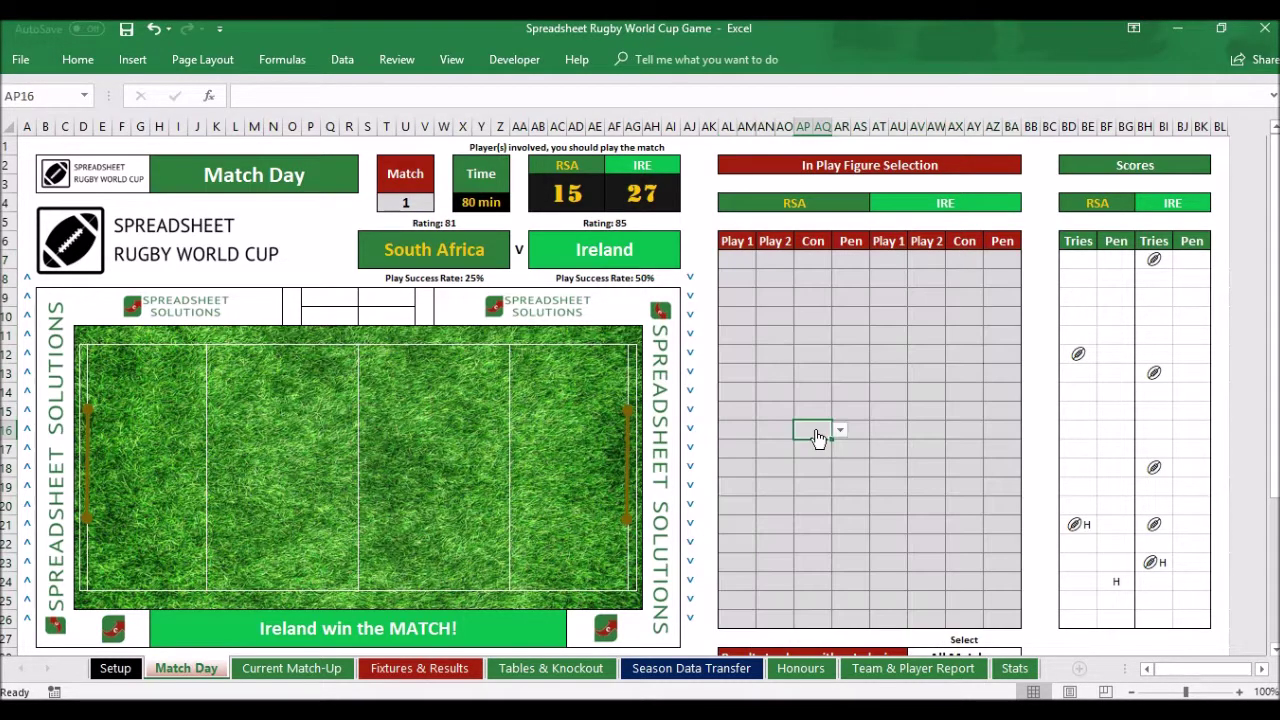
# Step: Set the results to show without playing to Computer Matches and return to cell A1
pyautogui.scroll(-2, 818, 437)
pyautogui.click(945, 525)
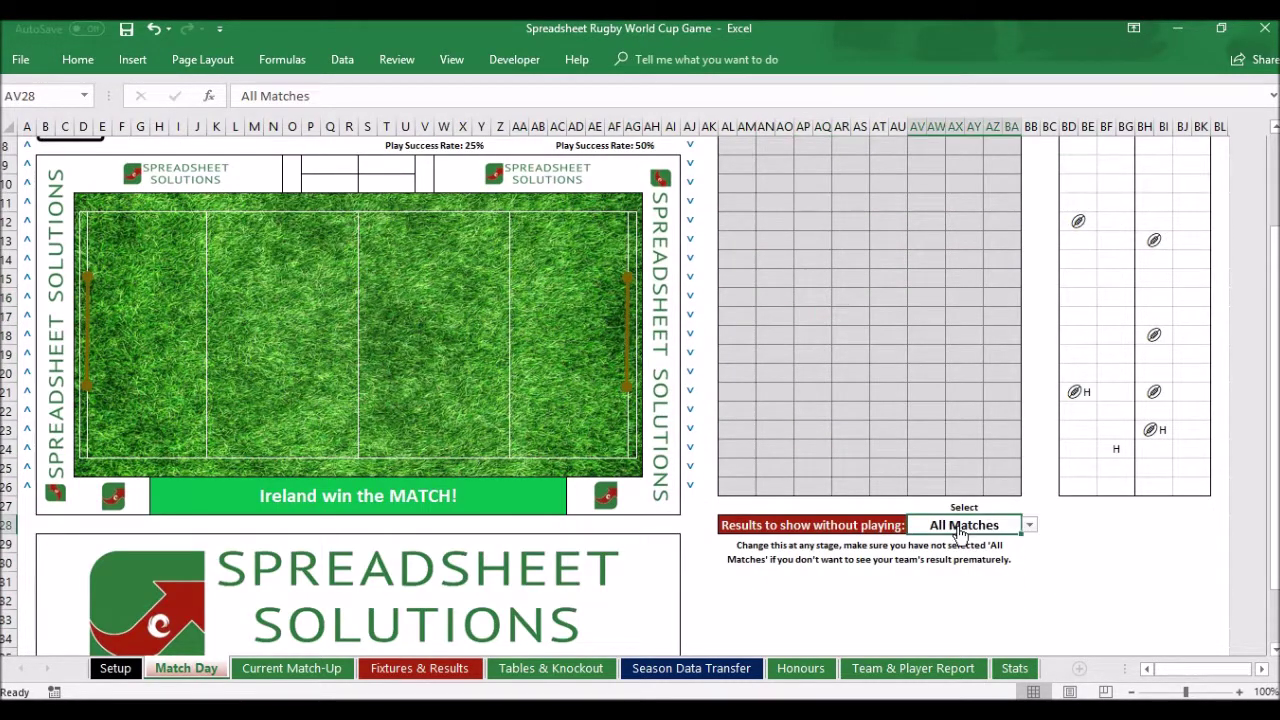
pyautogui.click(1029, 526)
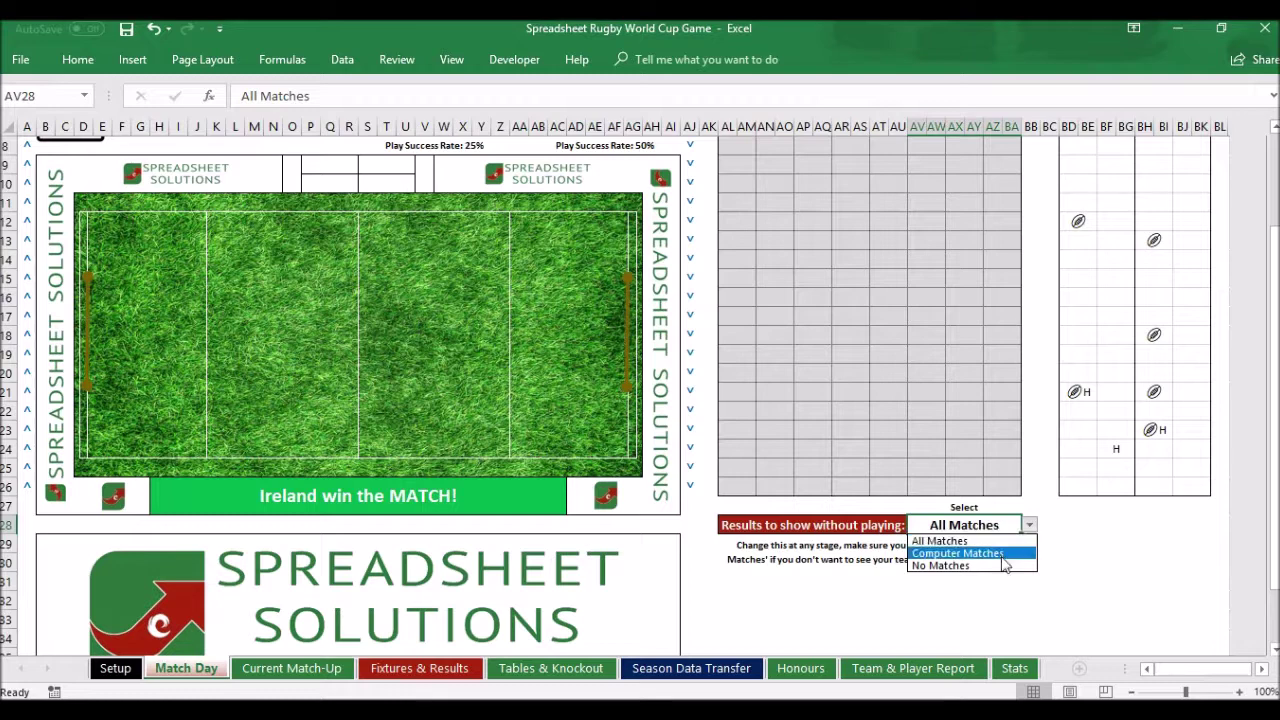
pyautogui.click(1005, 552)
pyautogui.click(1028, 370)
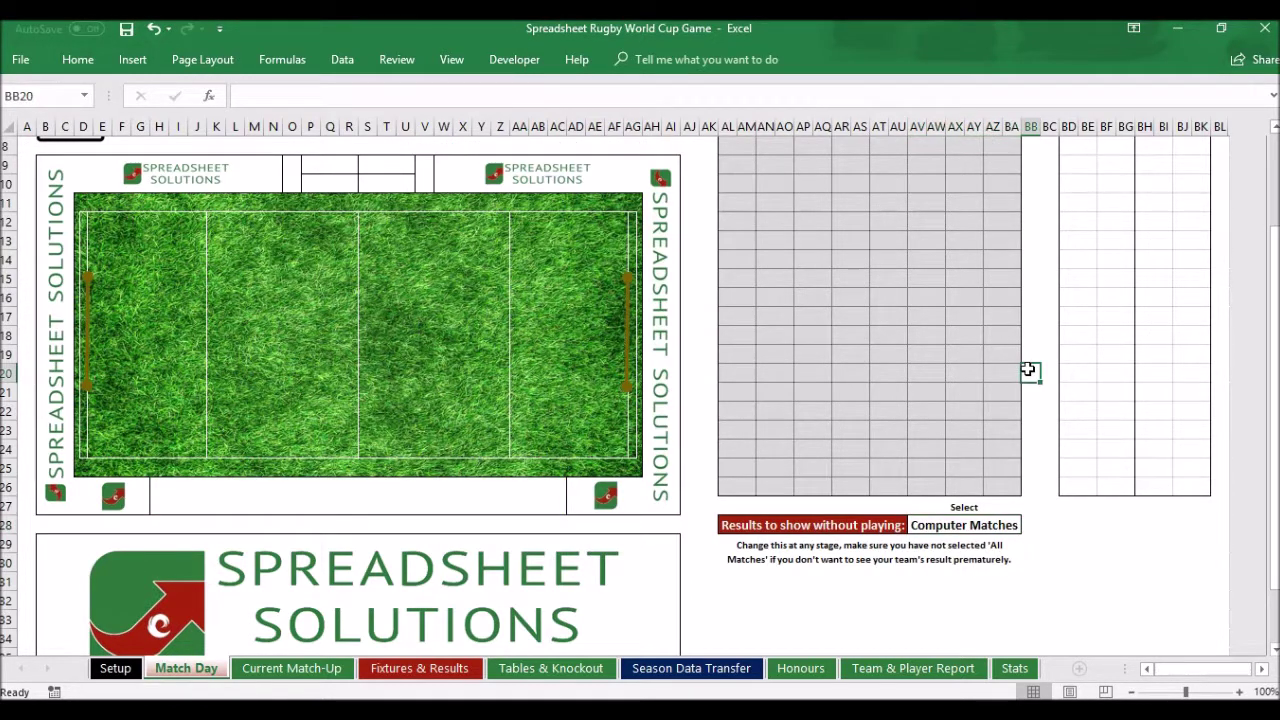
pyautogui.hotkey('ctrl', 'Left')
pyautogui.hotkey('ctrl', 'Left')
pyautogui.hotkey('ctrl', 'Left')
pyautogui.hotkey('ctrl', 'Left')
pyautogui.hotkey('ctrl', 'Left')
pyautogui.hotkey('ctrl', 'Left')
pyautogui.hotkey('ctrl', 'Left')
pyautogui.hotkey('ctrl', 'Up')
pyautogui.hotkey('ctrl', 'Up')
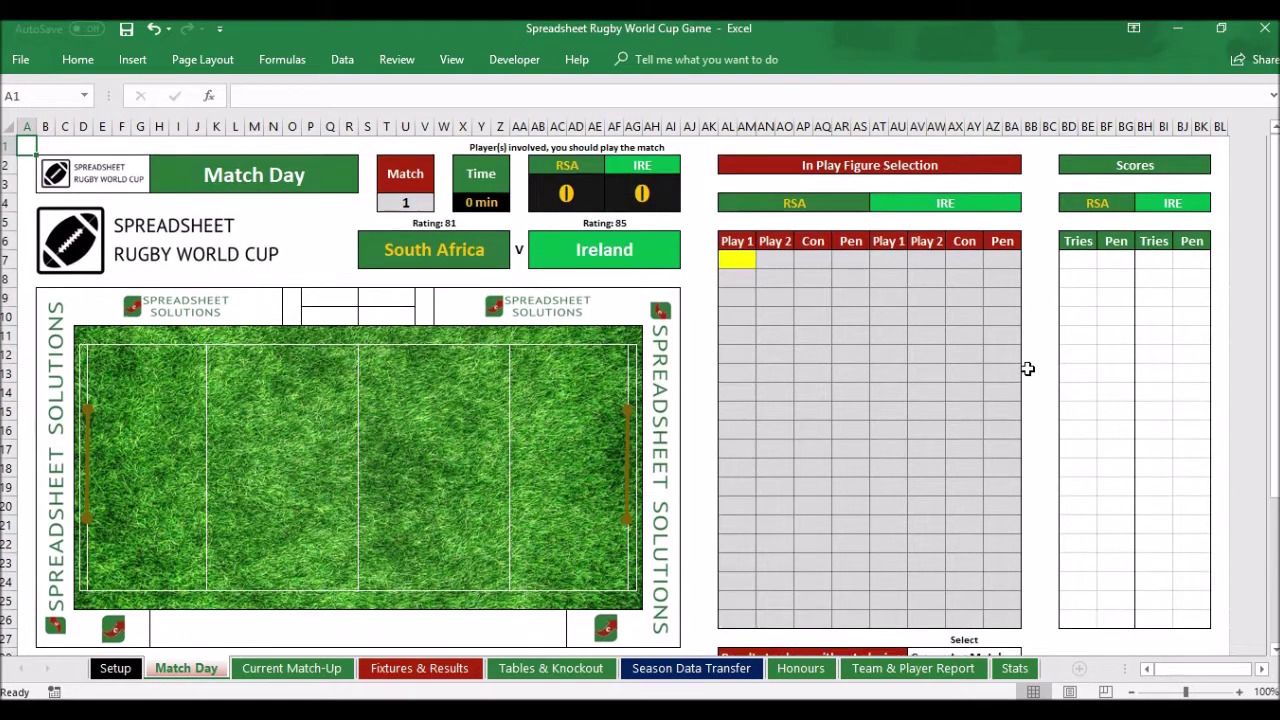
# Step: Set the Match Day match number to 2
pyautogui.click(427, 203)
pyautogui.click(441, 203)
pyautogui.click(405, 232)
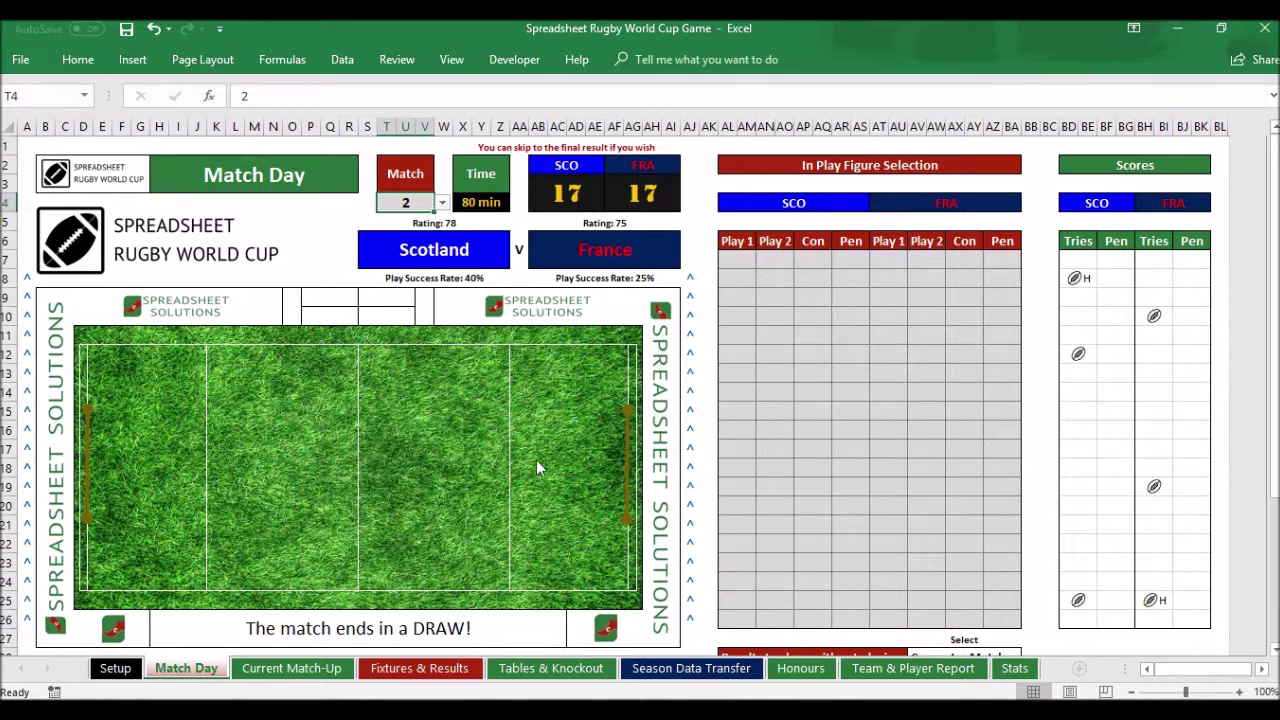
# Step: On the Fixtures & Results sheet, record Scotland's 3 tries and score of 17 for match 2
pyautogui.click(405, 668)
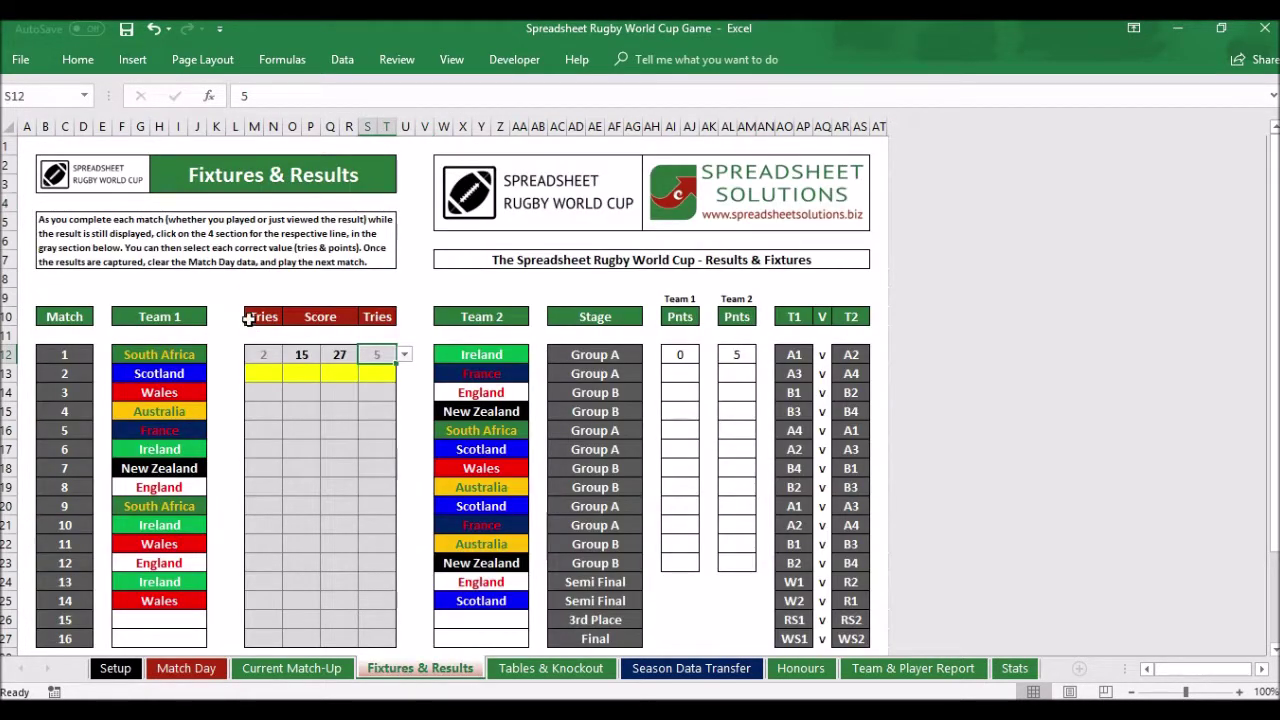
pyautogui.click(263, 373)
pyautogui.click(290, 374)
pyautogui.click(275, 395)
pyautogui.click(307, 375)
pyautogui.click(328, 373)
pyautogui.click(312, 390)
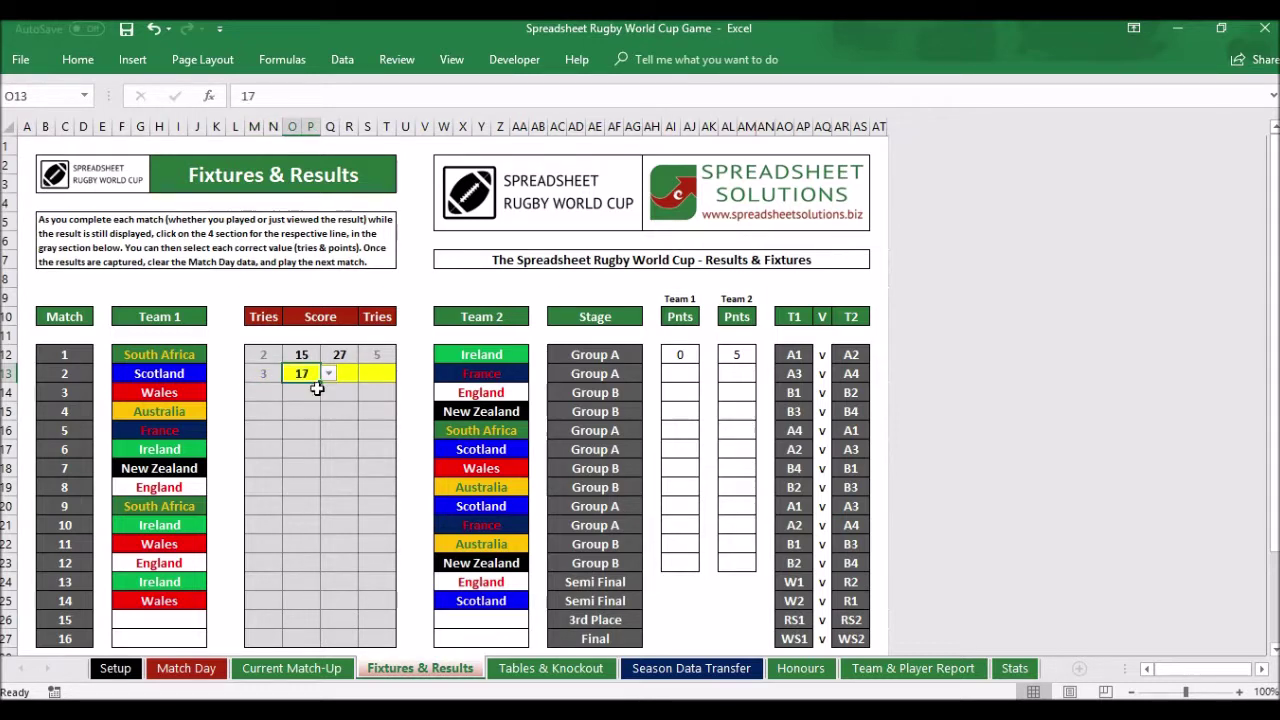
# Step: Record France's score of 17 and 3 tries for match 2
pyautogui.click(340, 373)
pyautogui.click(366, 373)
pyautogui.click(352, 389)
pyautogui.click(385, 373)
pyautogui.click(404, 373)
pyautogui.click(390, 391)
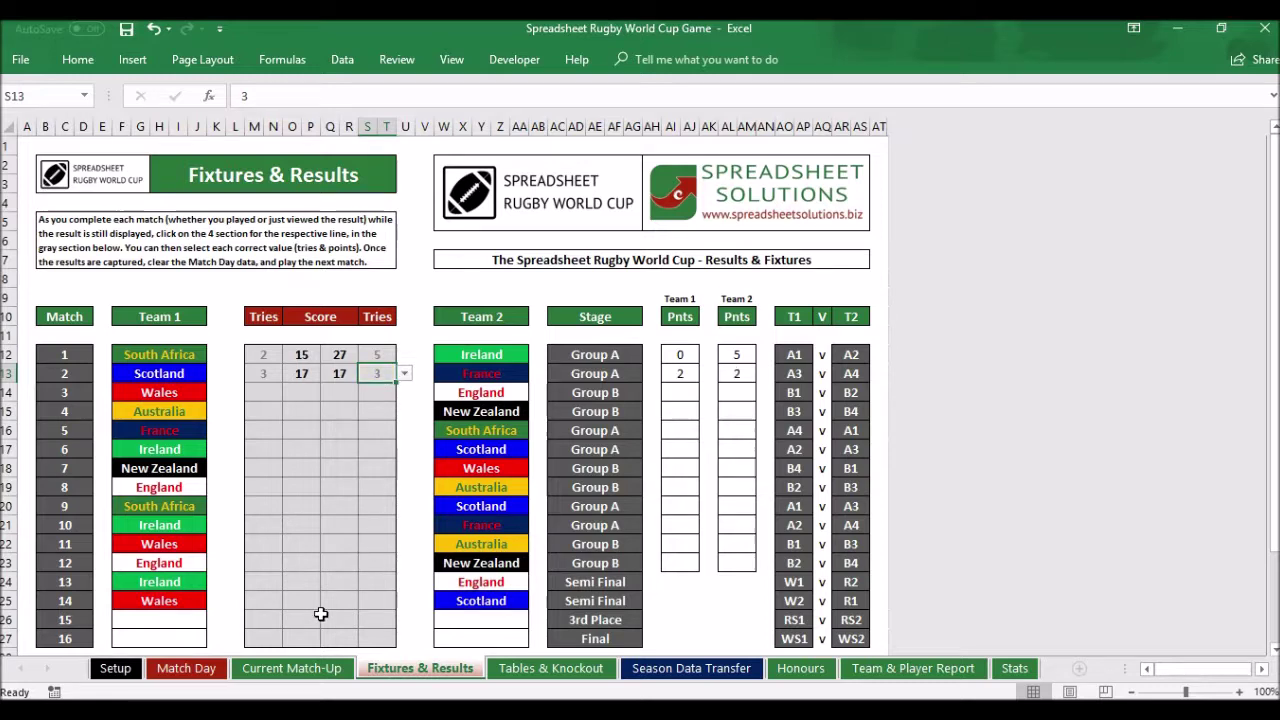
# Step: Examine the previous matches between Scotland and France on the Current Match-Up sheet, review Match Day, and return to Fixtures & Results
pyautogui.click(186, 668)
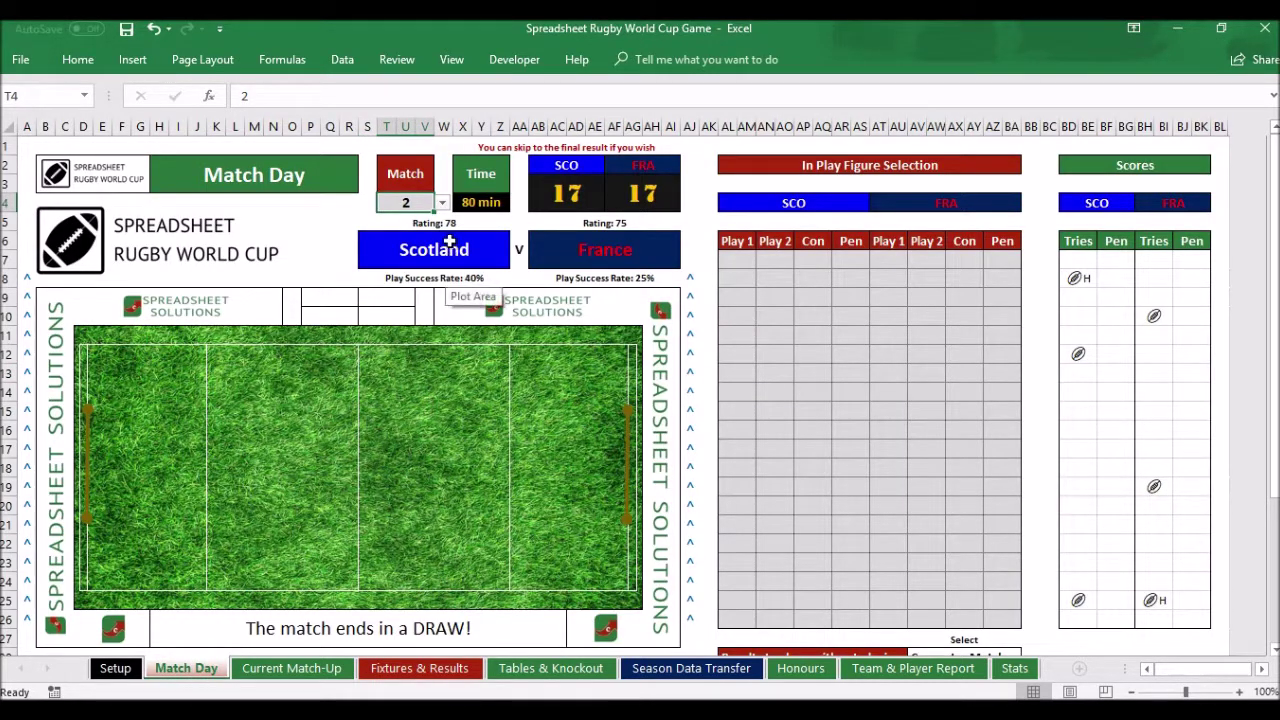
pyautogui.click(292, 668)
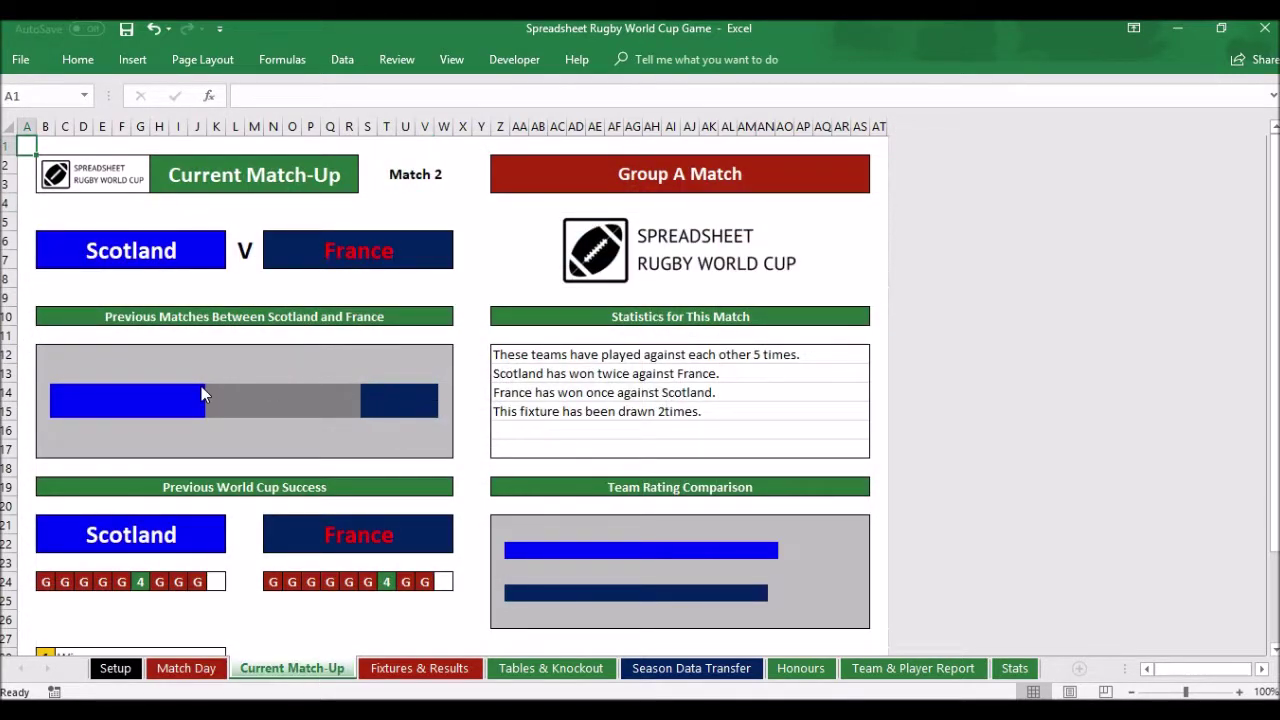
pyautogui.moveTo(201, 388)
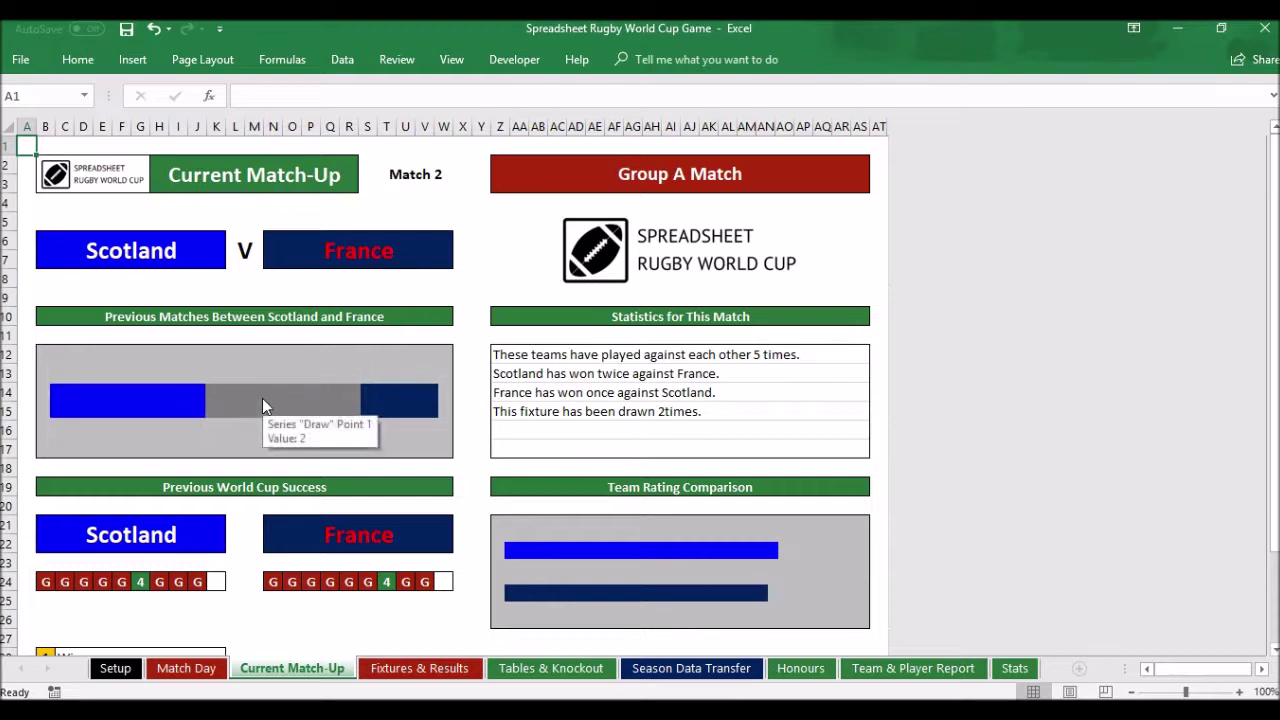
pyautogui.click(184, 669)
pyautogui.moveTo(624, 356)
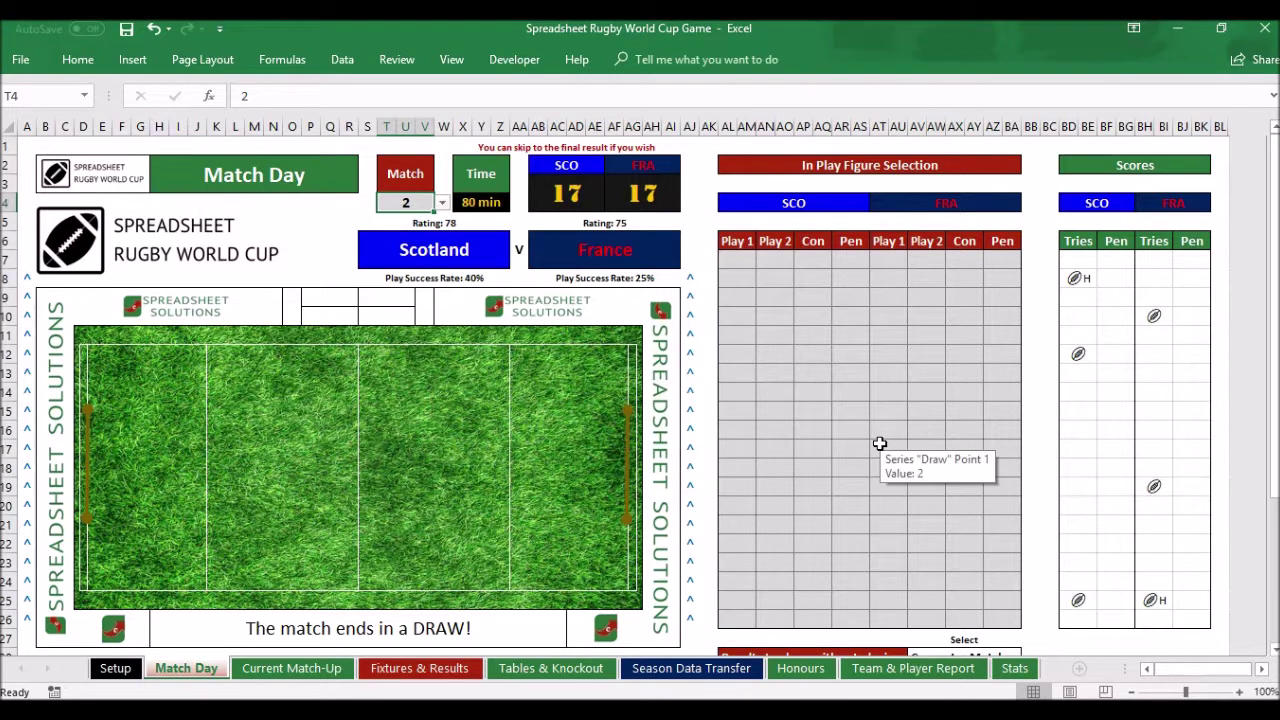
pyautogui.scroll(-1, 879, 443)
pyautogui.scroll(1, 879, 443)
pyautogui.click(420, 670)
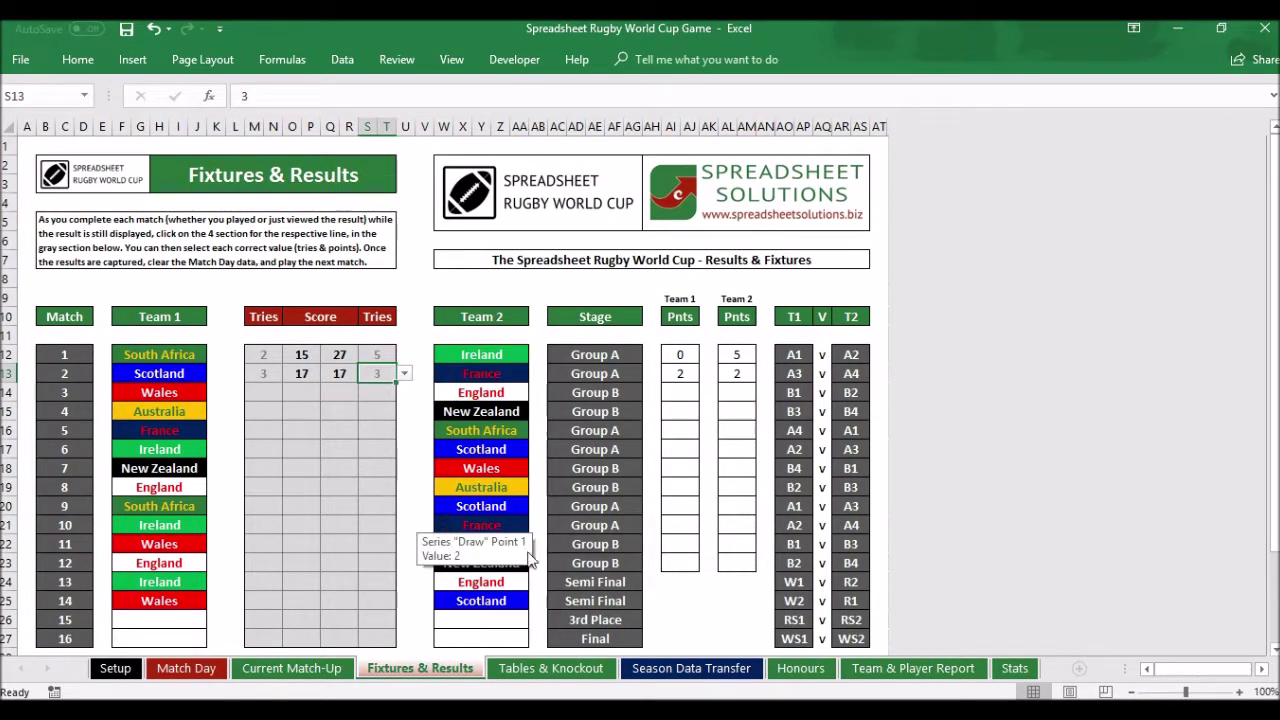
pyautogui.click(301, 468)
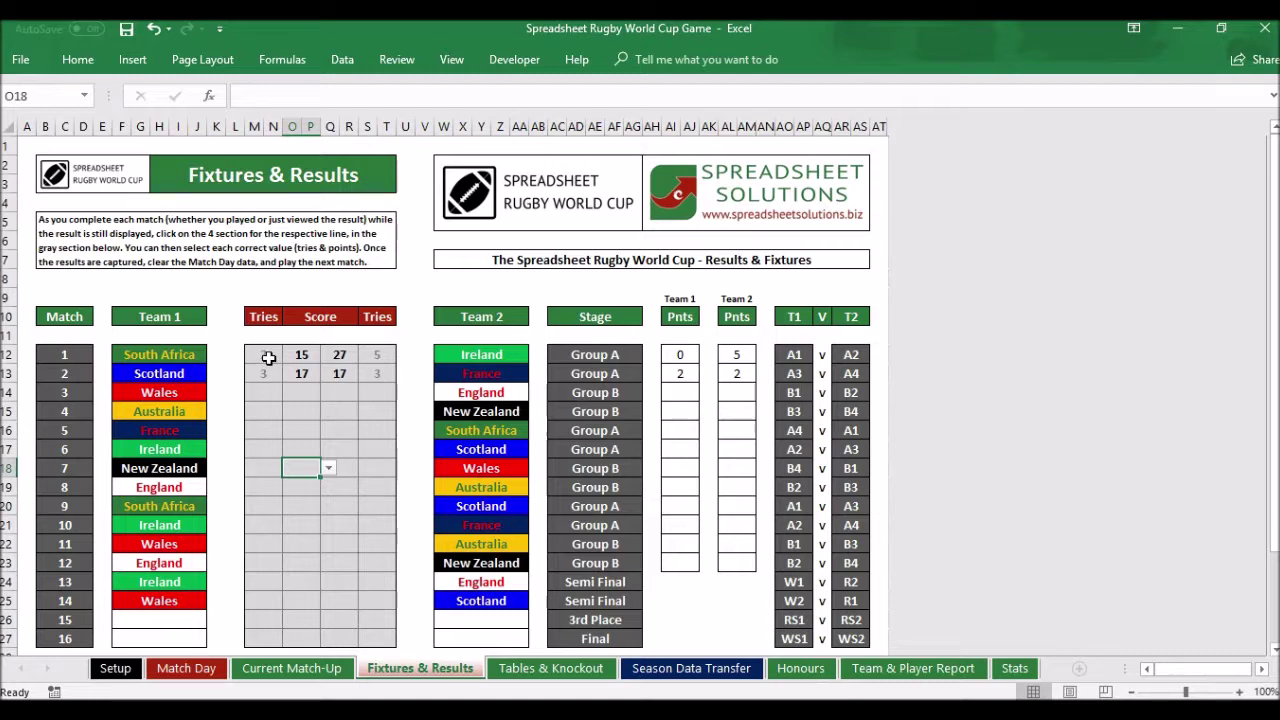
pyautogui.click(264, 356)
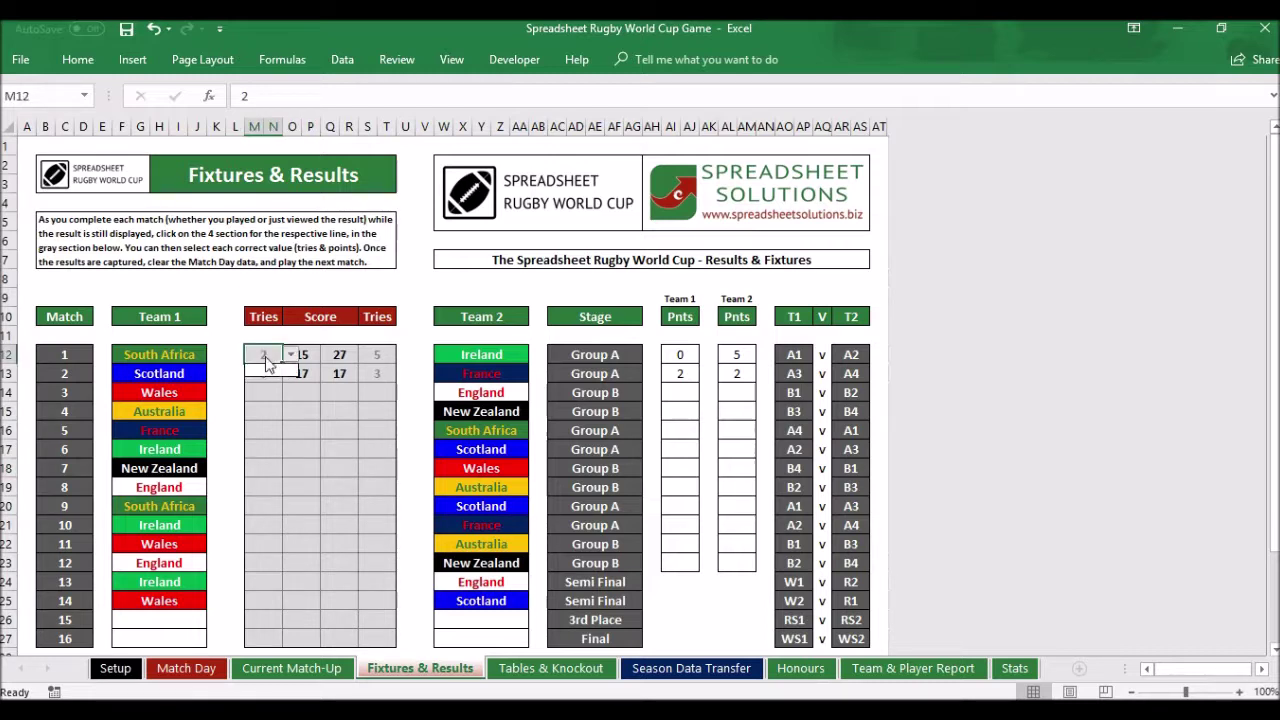
pyautogui.click(264, 373)
pyautogui.write('3')
pyautogui.click(267, 393)
pyautogui.moveTo(263, 354); pyautogui.dragTo(368, 354)
pyautogui.click(371, 354)
pyautogui.moveTo(254, 357); pyautogui.dragTo(374, 354)
pyautogui.click(378, 354)
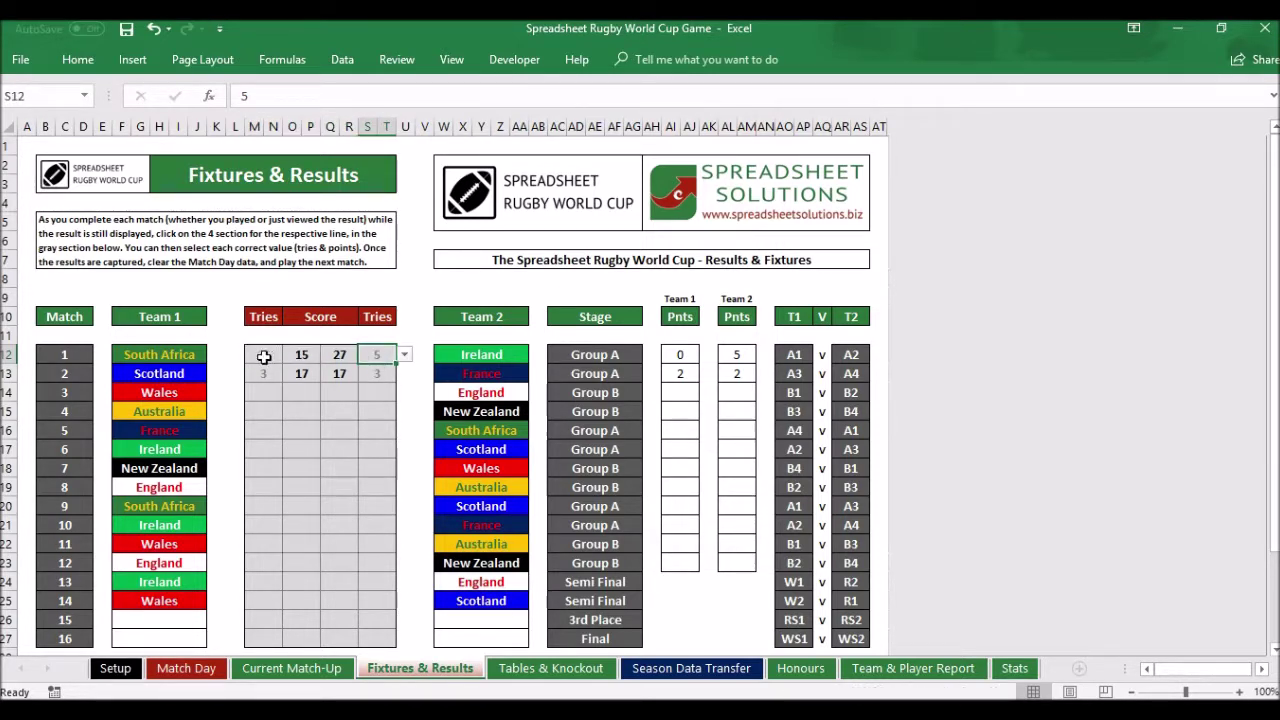
# Step: Copy match 1's tries and scores and paste them into the result rows of matches 3 to 16
pyautogui.moveTo(264, 357); pyautogui.dragTo(361, 355)
pyautogui.rightClick(368, 354)
pyautogui.click(408, 358)
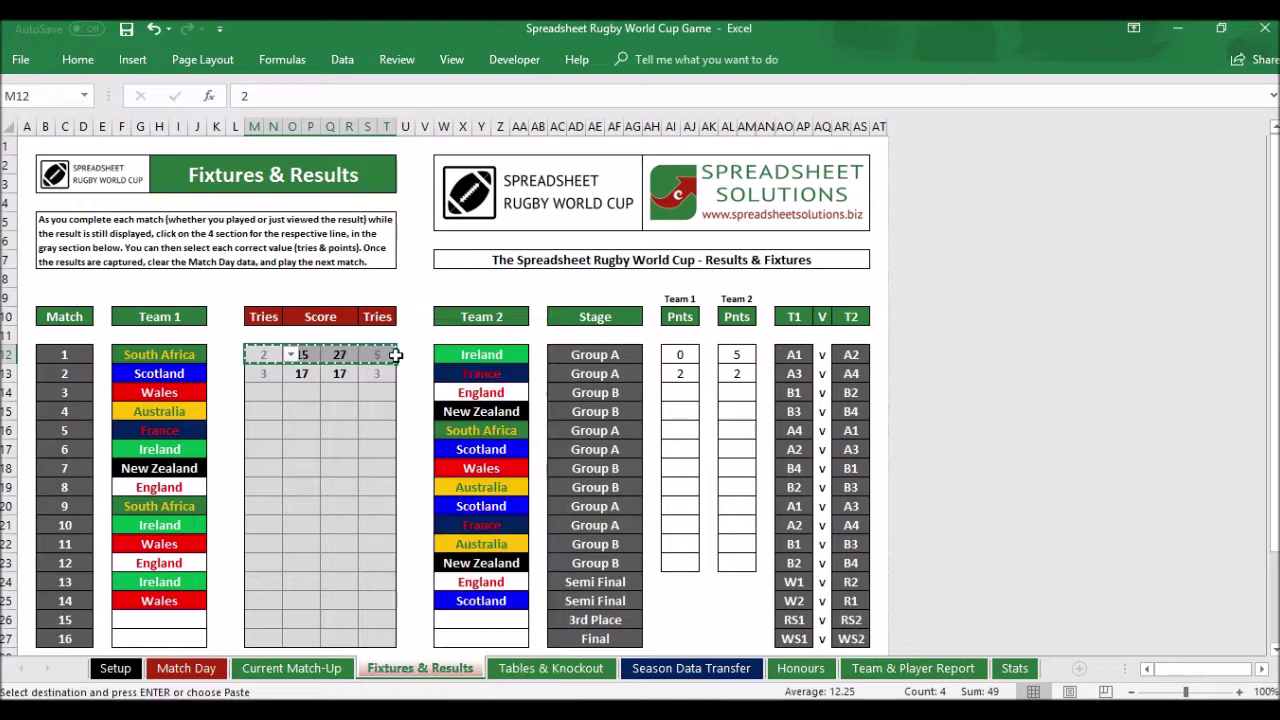
pyautogui.click(272, 378)
pyautogui.moveTo(276, 386)
pyautogui.mouseDown()
pyautogui.moveTo(395, 390)
pyautogui.moveTo(395, 640)
pyautogui.moveTo(272, 376)
pyautogui.mouseUp()
pyautogui.rightClick(272, 376)
pyautogui.click(342, 381)
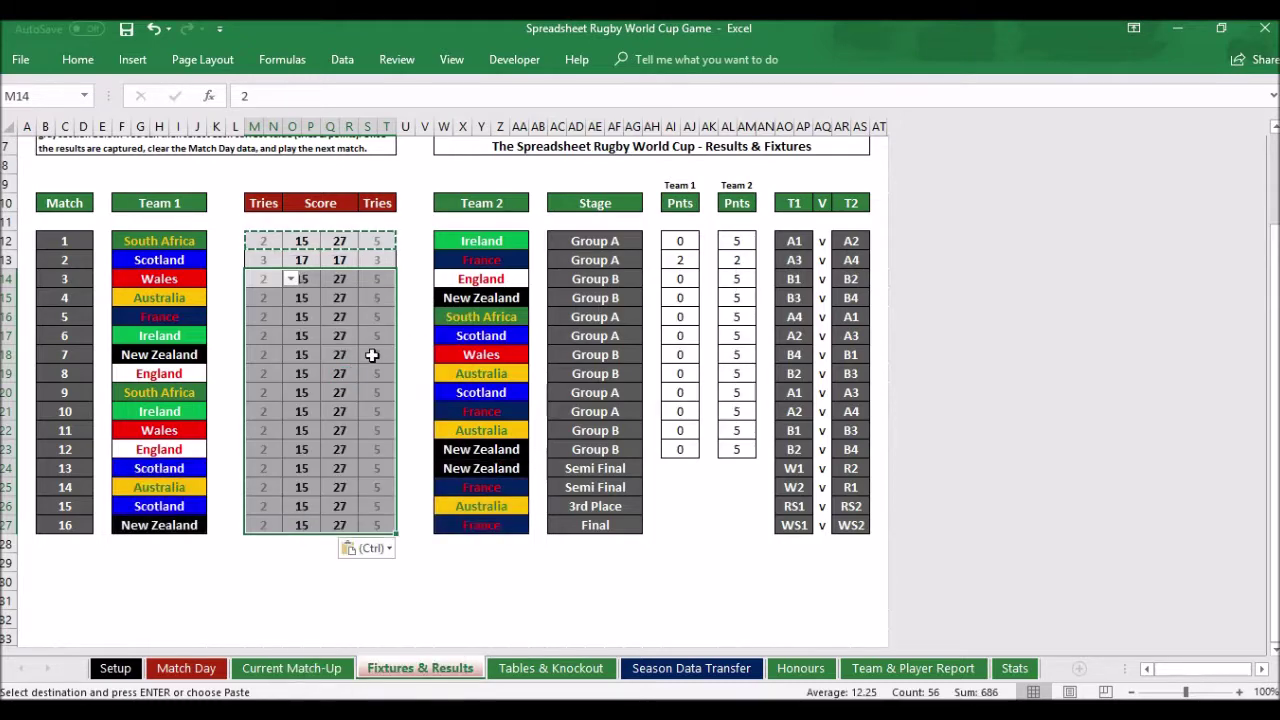
# Step: Deselect the pasted results, return to cell A1 and end copy mode
pyautogui.click(393, 337)
pyautogui.press('Left')
pyautogui.press('Left')
pyautogui.press('Left')
pyautogui.press('Left')
pyautogui.press('Left')
pyautogui.press('Left')
pyautogui.press('Left')
pyautogui.press('Left')
pyautogui.press('Left')
pyautogui.press('Left')
pyautogui.press('Left')
pyautogui.press('Left')
pyautogui.press('Left')
pyautogui.press('Left')
pyautogui.press('Left')
pyautogui.press('Left')
pyautogui.press('Left')
pyautogui.press('Left')
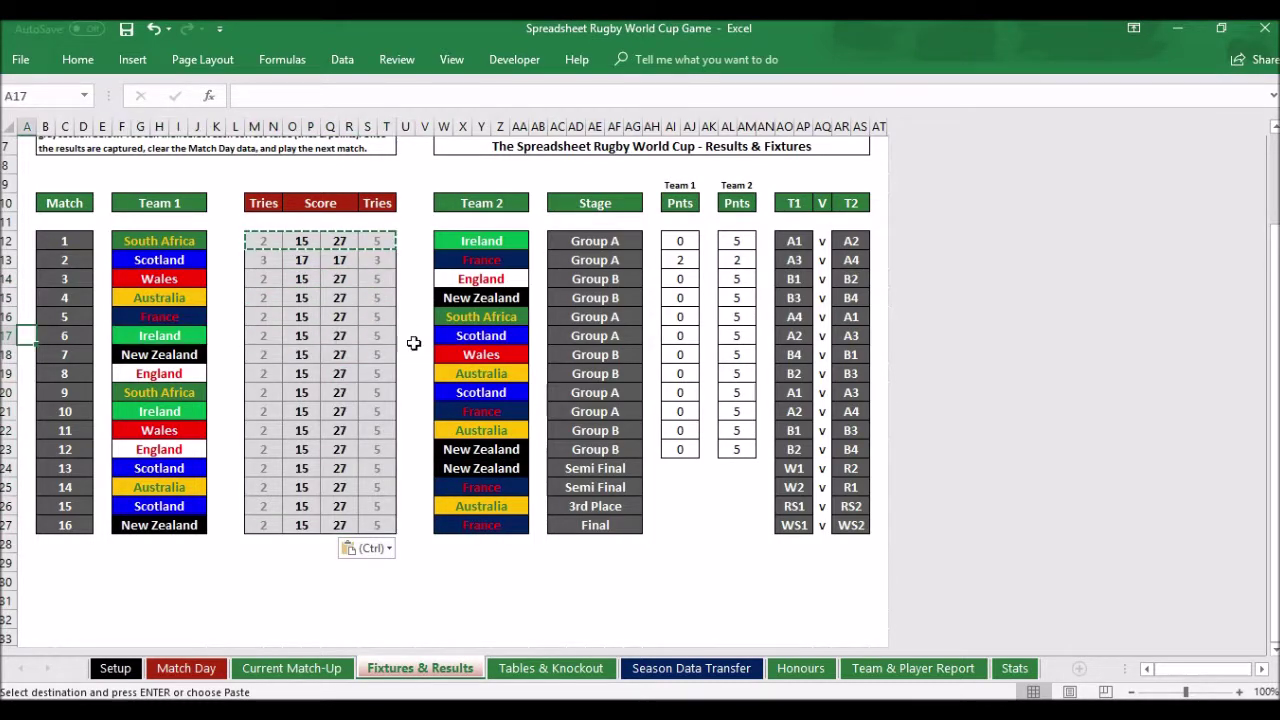
pyautogui.hotkey('ctrl', 'Home')
pyautogui.press('Escape')
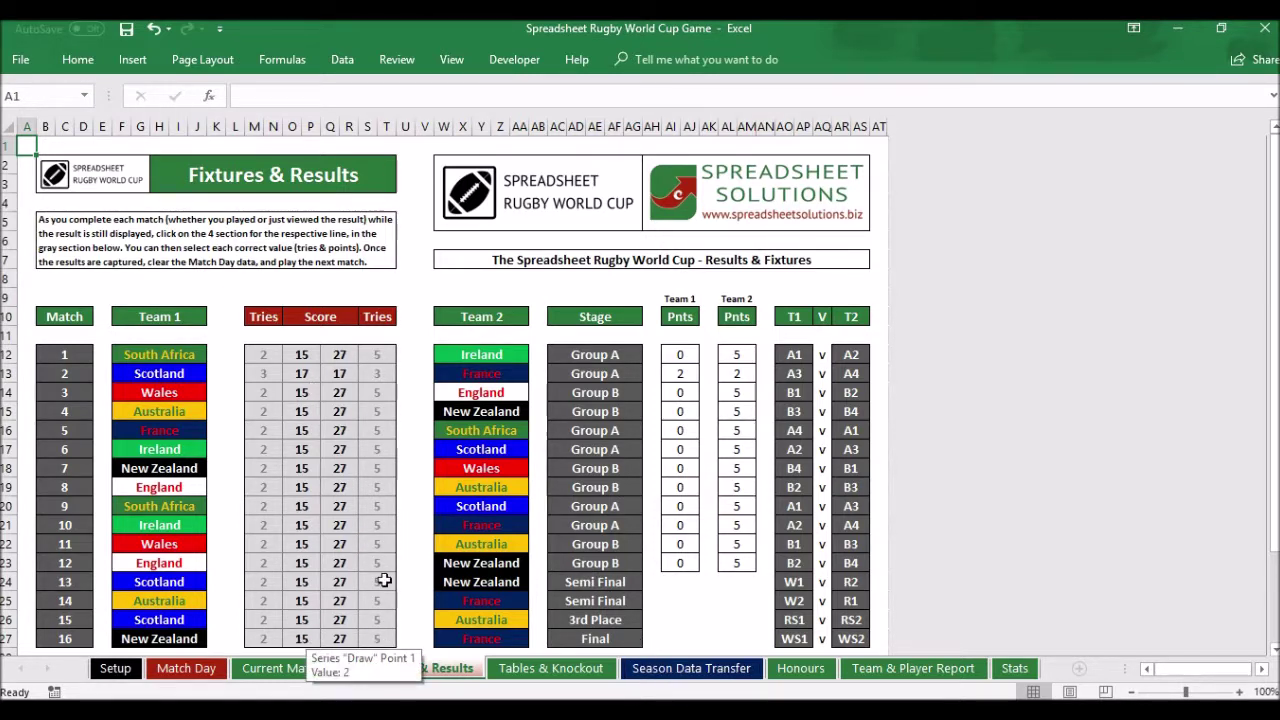
# Step: On the Season Data Transfer sheet, copy the whole Active Season block from AQ8 down to row 26
pyautogui.click(692, 670)
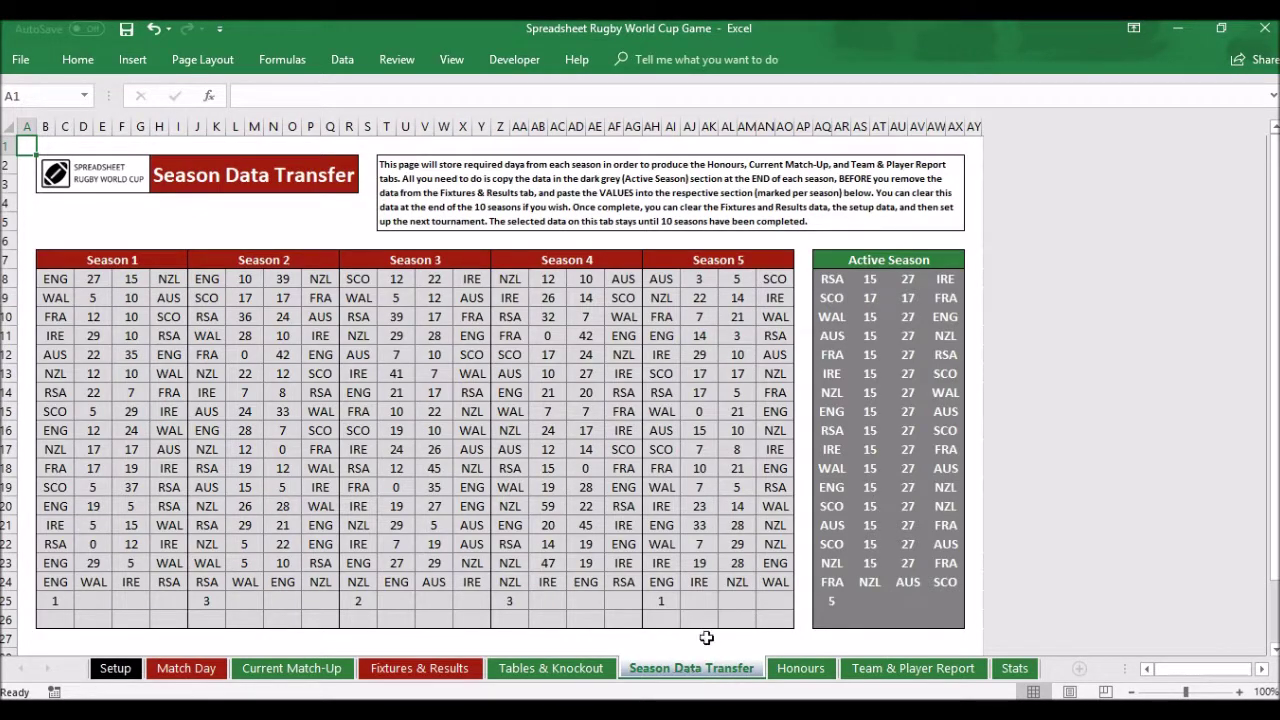
pyautogui.click(826, 282)
pyautogui.moveTo(826, 282); pyautogui.dragTo(945, 298)
pyautogui.hotkey('shift', 'Down')
pyautogui.hotkey('shift', 'Down')
pyautogui.hotkey('shift', 'Down')
pyautogui.hotkey('shift', 'Down')
pyautogui.hotkey('shift', 'Down')
pyautogui.hotkey('shift', 'Down')
pyautogui.hotkey('shift', 'Down')
pyautogui.hotkey('shift', 'Down')
pyautogui.hotkey('shift', 'Down')
pyautogui.hotkey('shift', 'Down')
pyautogui.hotkey('shift', 'Down')
pyautogui.hotkey('shift', 'Down')
pyautogui.hotkey('shift', 'Down')
pyautogui.hotkey('shift', 'Down')
pyautogui.hotkey('shift', 'Down')
pyautogui.hotkey('shift', 'Down')
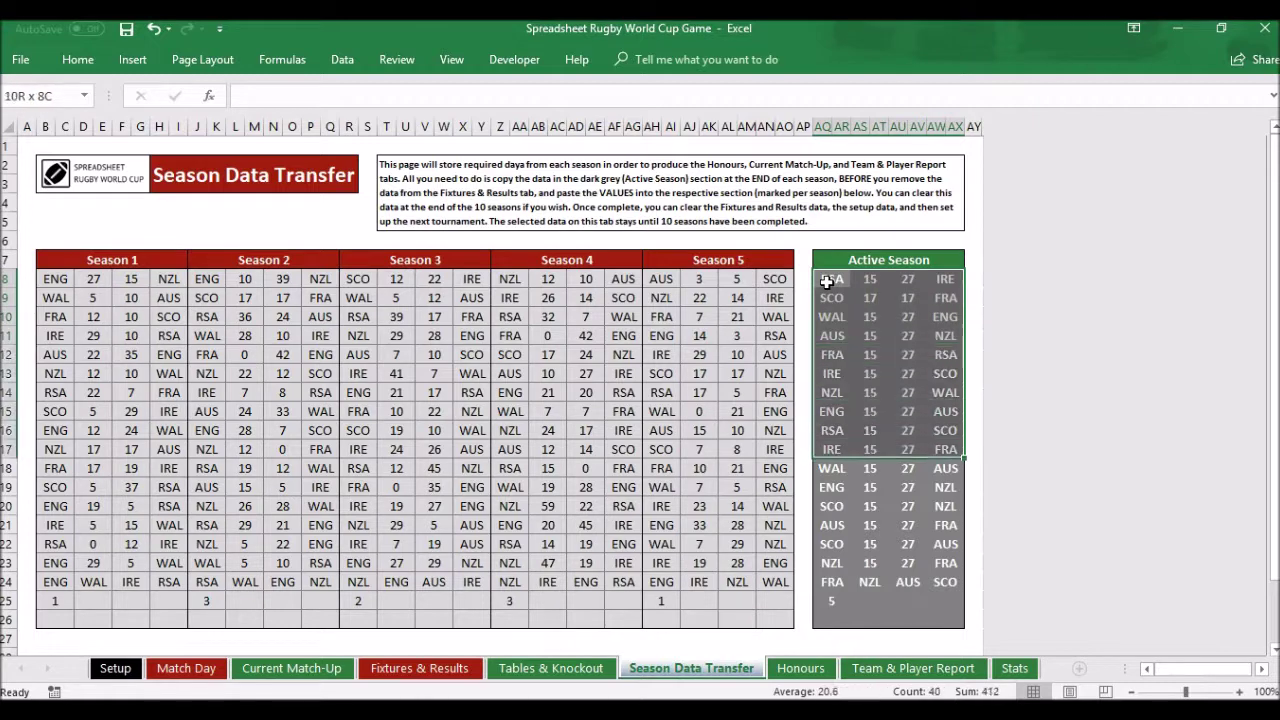
pyautogui.hotkey('shift', 'Down')
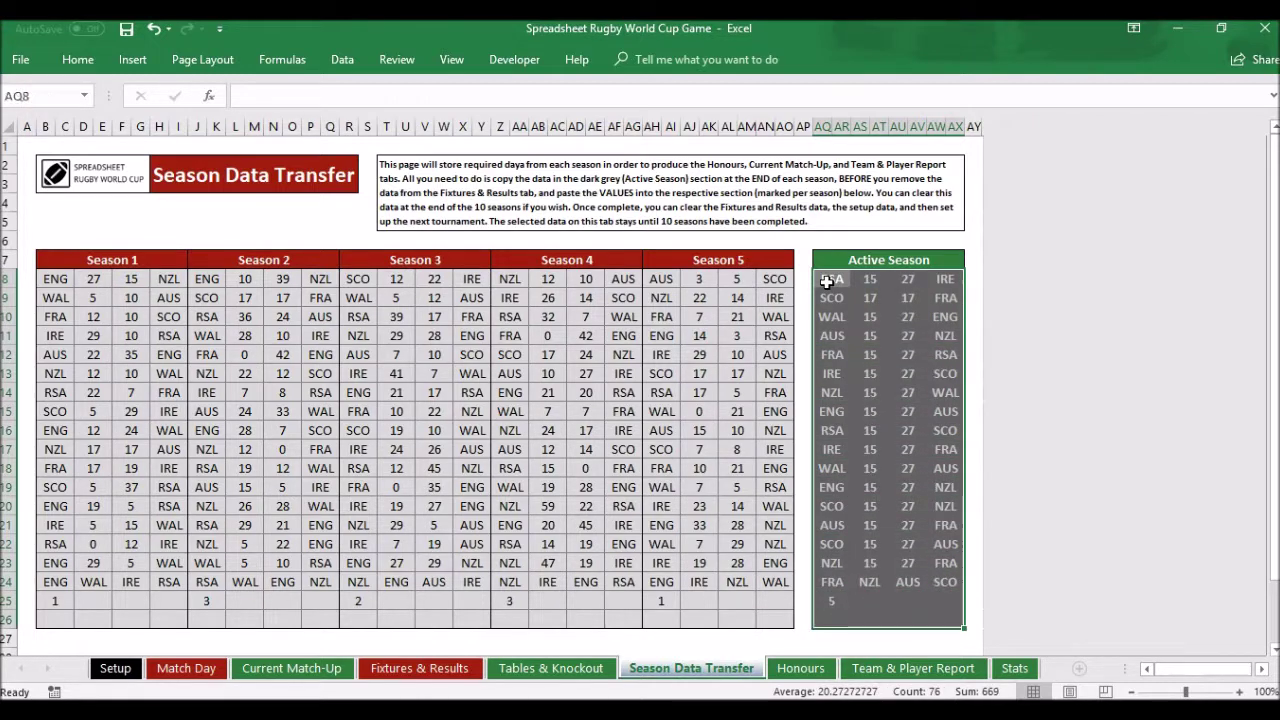
pyautogui.rightClick(829, 288)
pyautogui.click(845, 318)
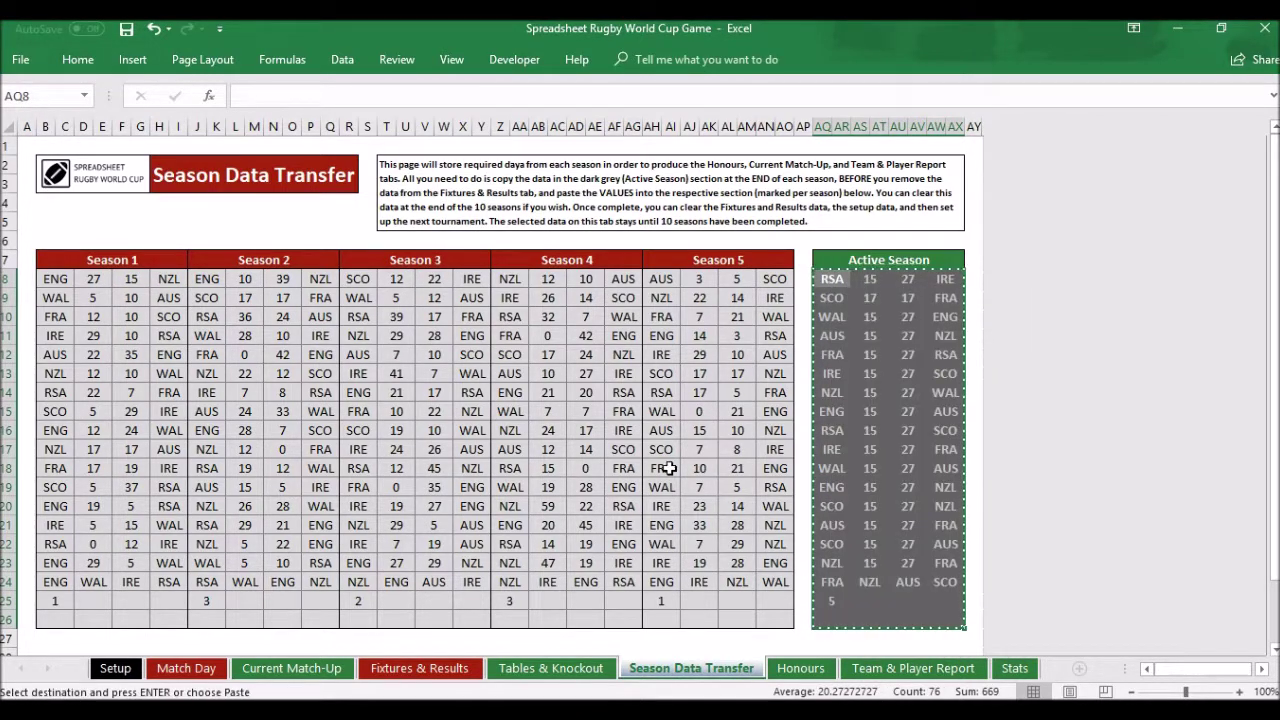
# Step: Paste the copied Active Season block as values into the empty Season 9 section starting at AH30, and end copy mode
pyautogui.scroll(-3, 670, 468)
pyautogui.scroll(-3, 670, 468)
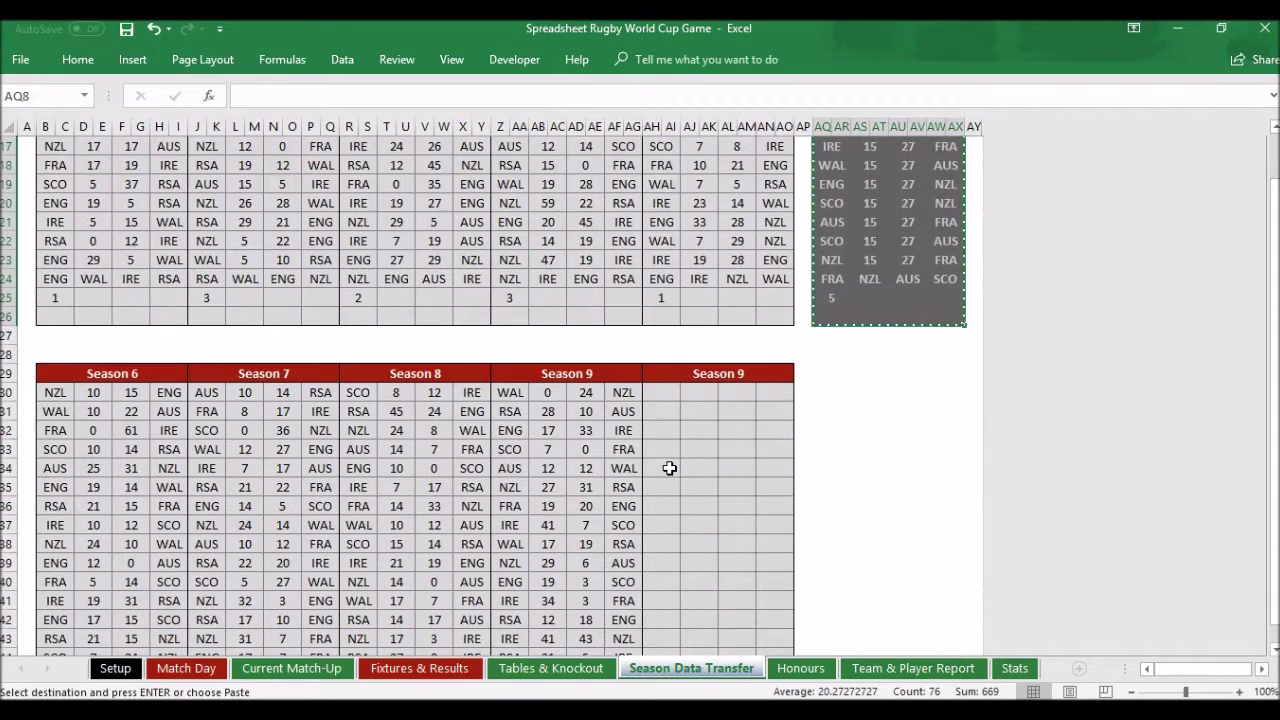
pyautogui.scroll(6, 670, 468)
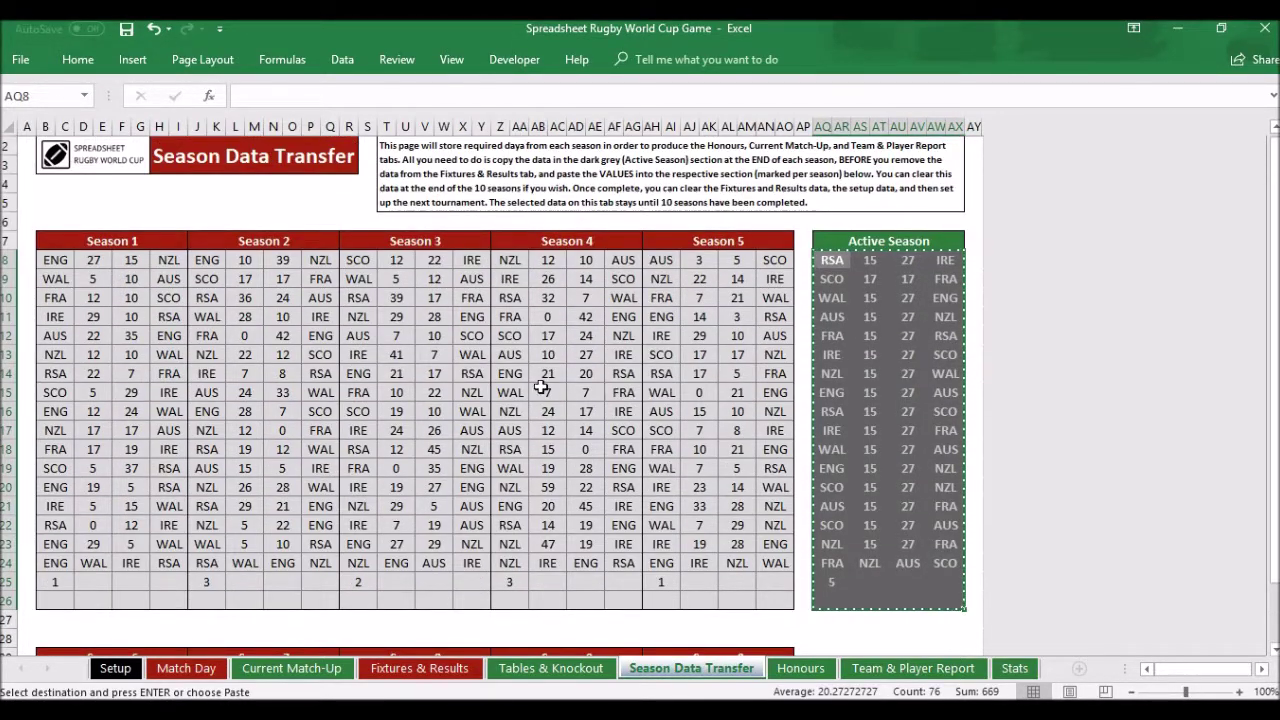
pyautogui.scroll(-4, 540, 388)
pyautogui.click(655, 429)
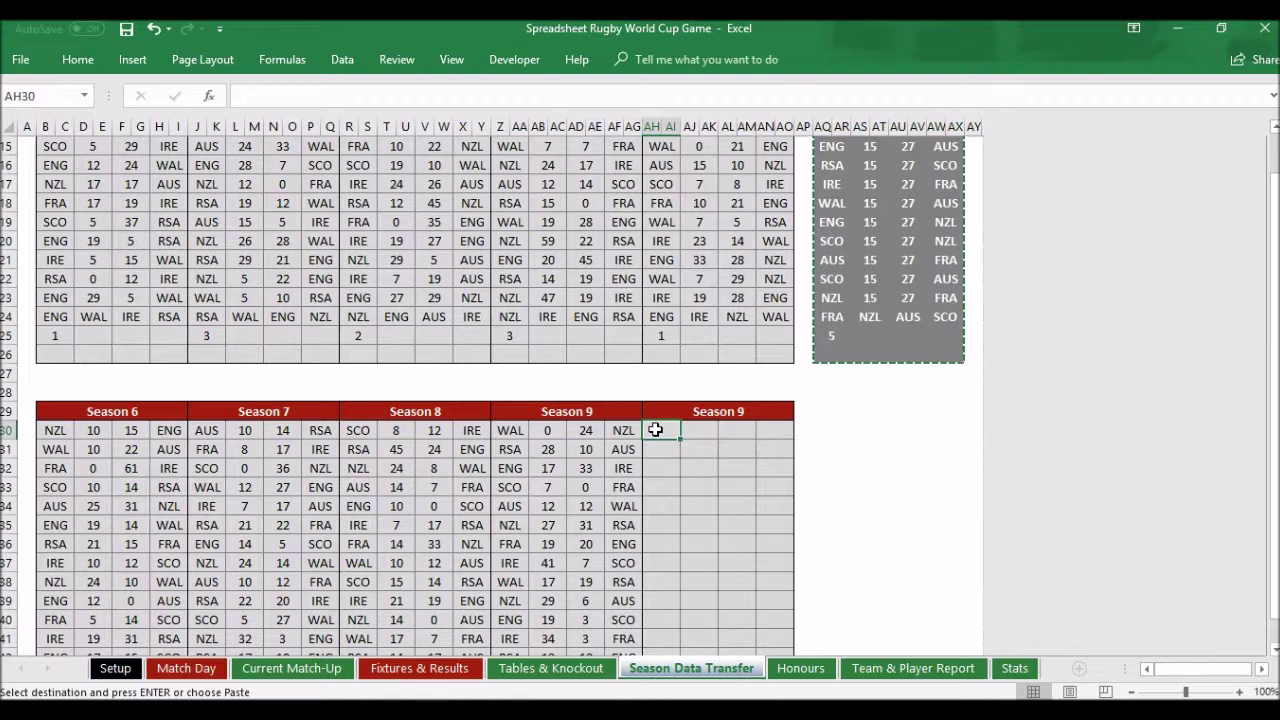
pyautogui.rightClick(655, 429)
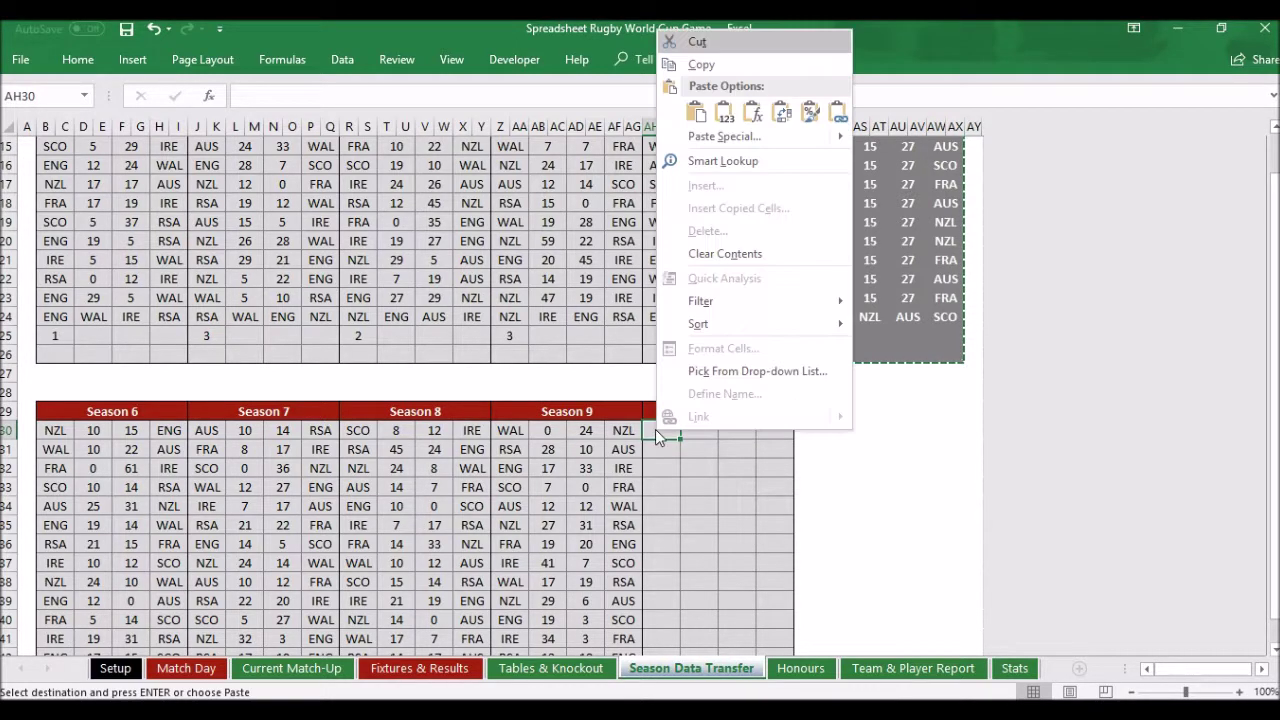
pyautogui.click(723, 112)
pyautogui.scroll(-2, 668, 318)
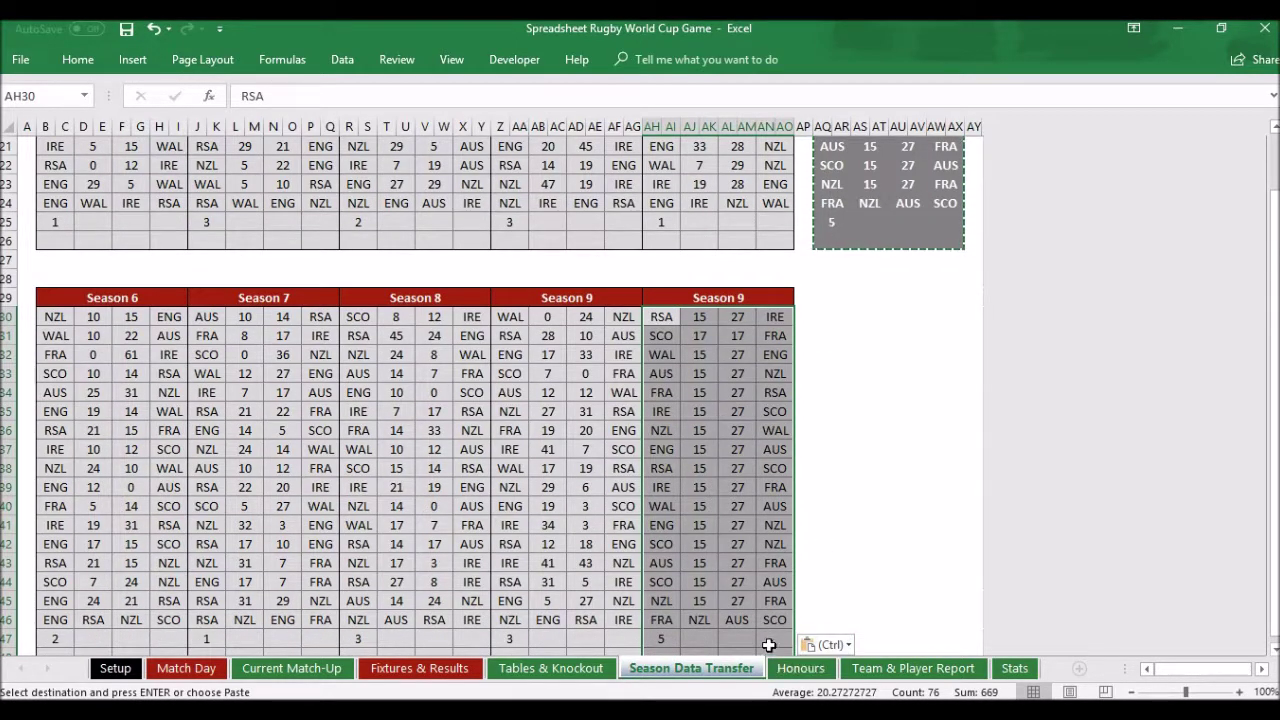
pyautogui.press('Escape')
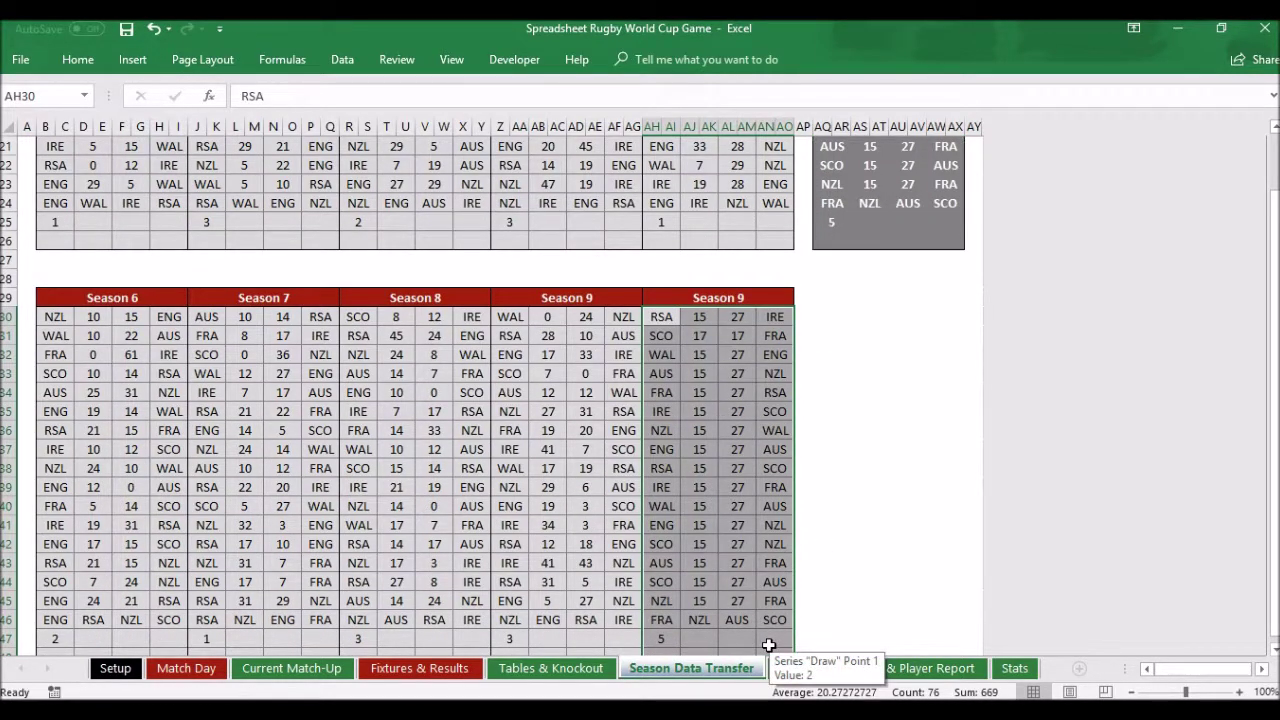
# Step: Clear the tries and scores of matches 1 to 16 on the Fixtures & Results sheet and return to cell A1
pyautogui.click(436, 669)
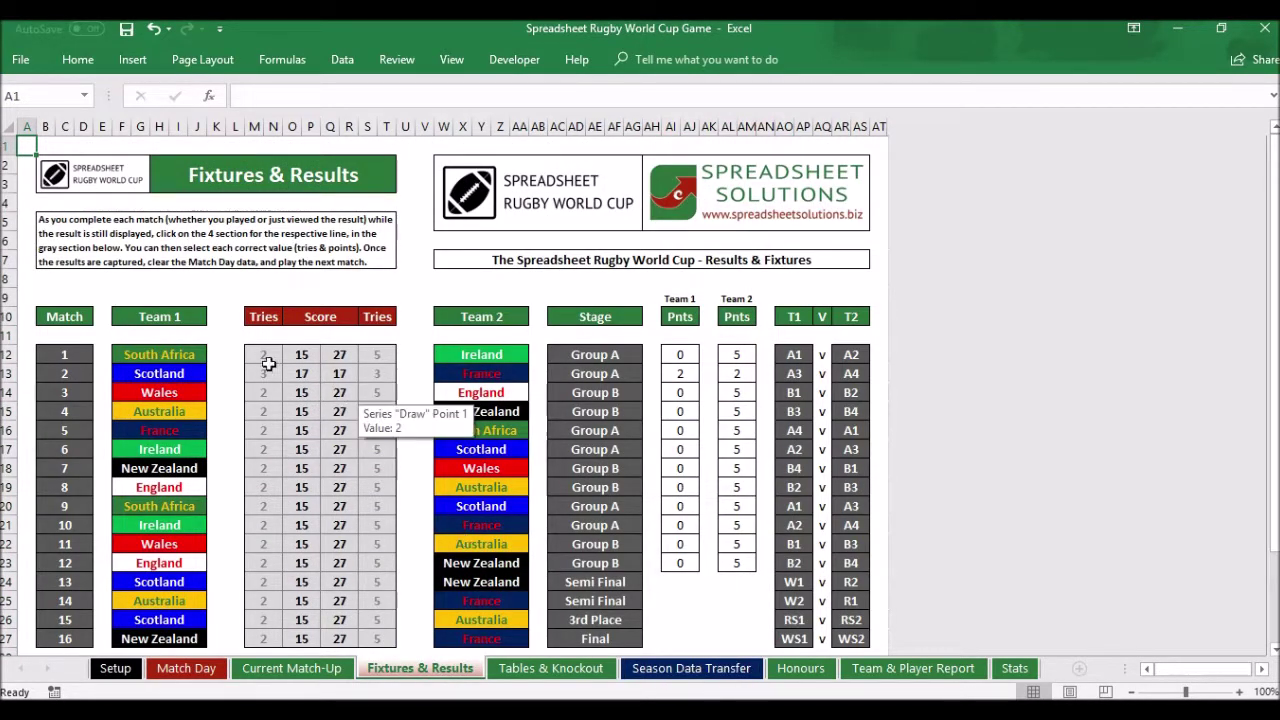
pyautogui.moveTo(264, 358); pyautogui.dragTo(382, 632)
pyautogui.rightClick(362, 554)
pyautogui.click(411, 377)
pyautogui.click(26, 151)
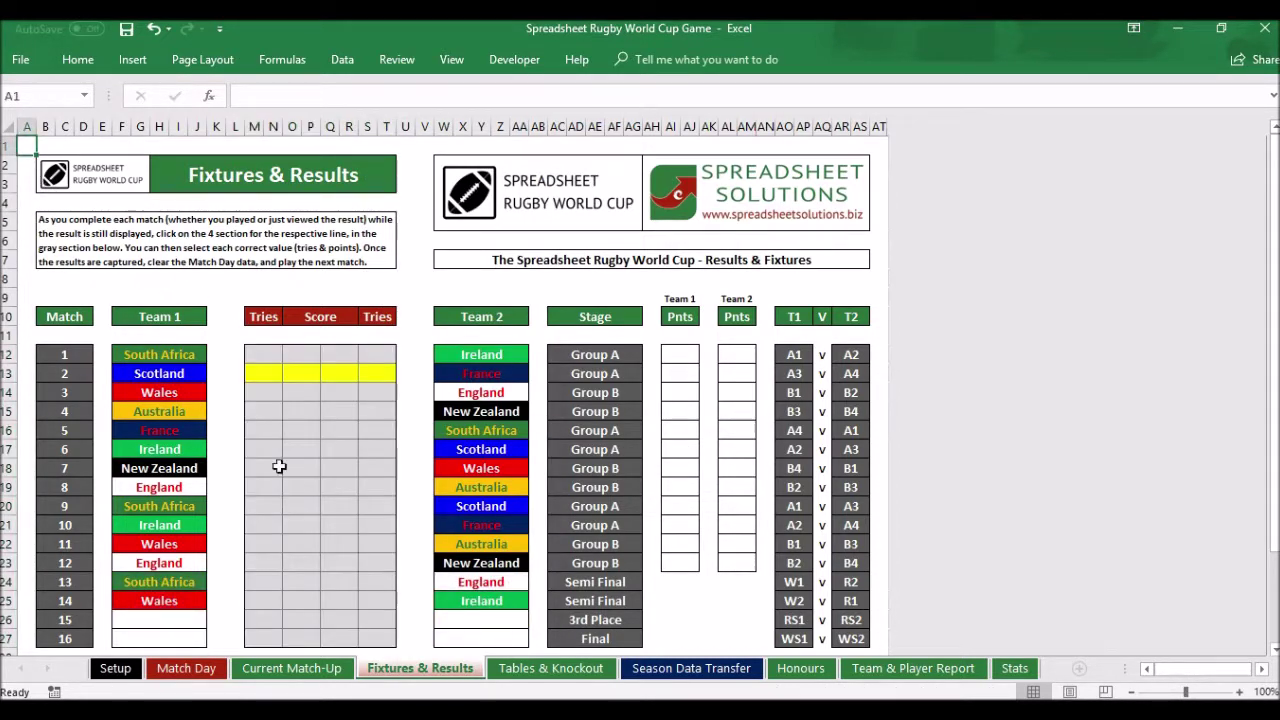
# Step: Clear the match number on the Match Day sheet and all eight Tournament Draw teams on the Setup sheet
pyautogui.click(204, 670)
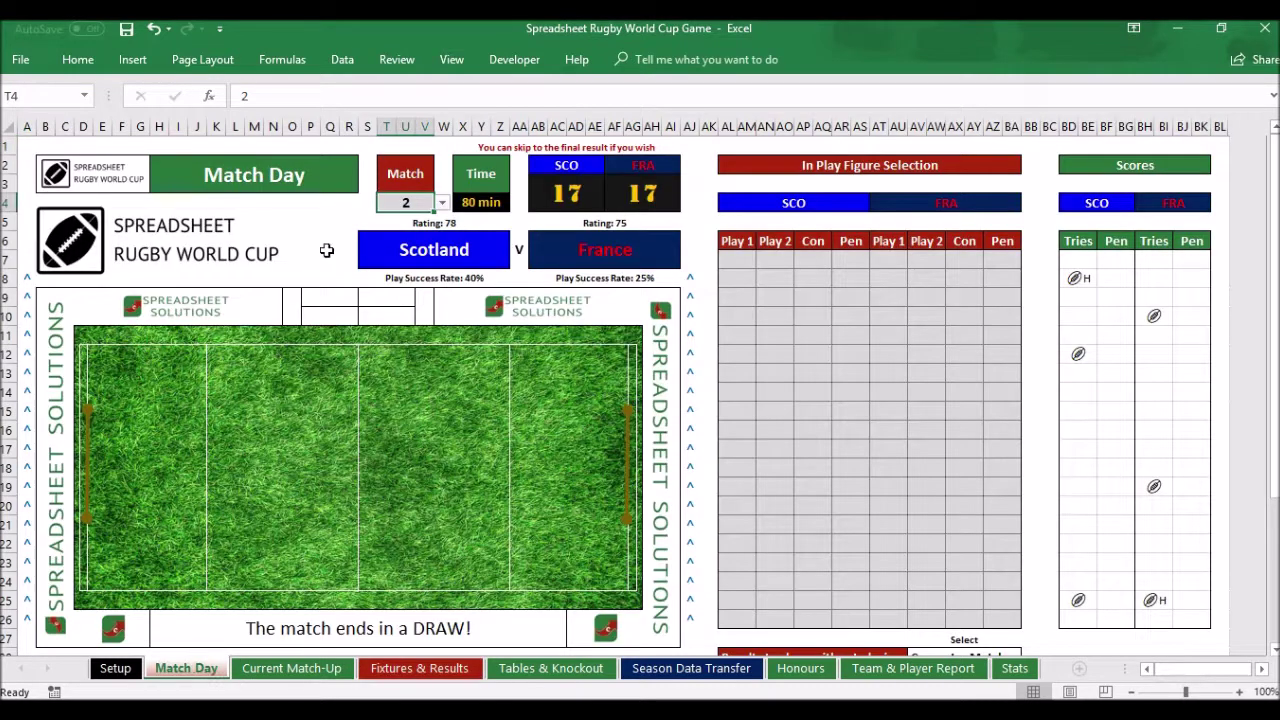
pyautogui.press('Delete')
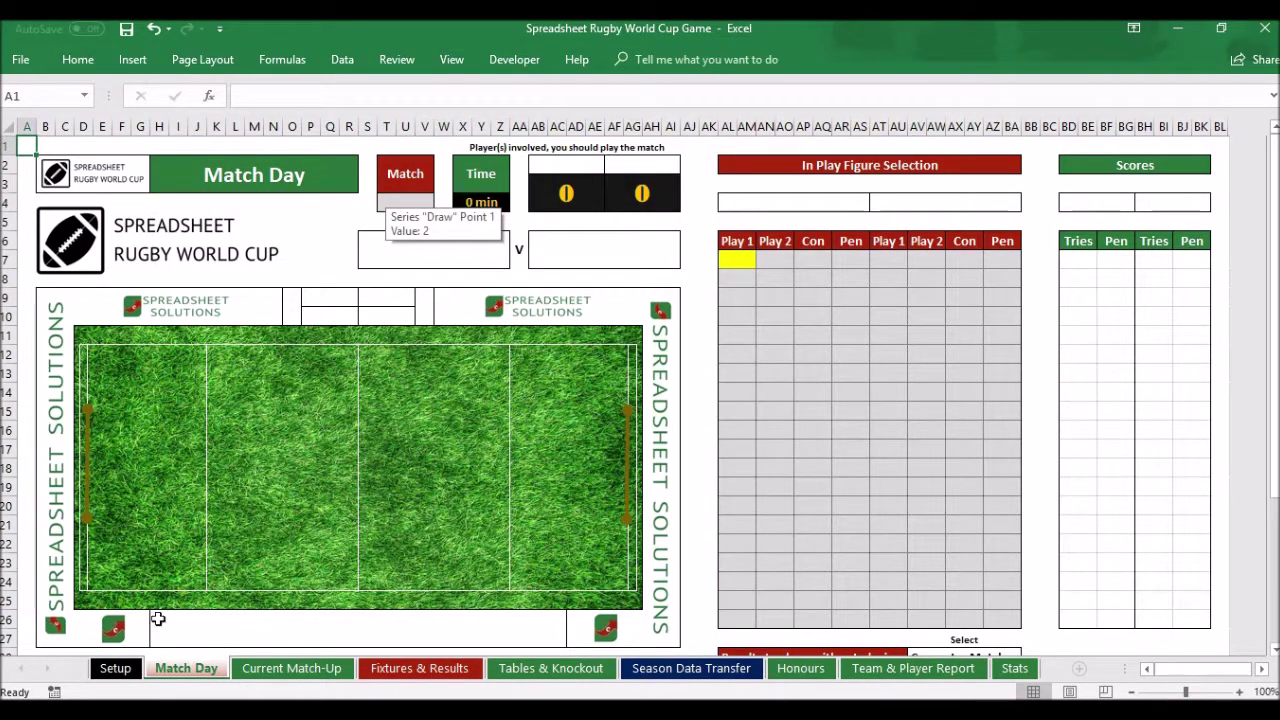
pyautogui.click(115, 668)
pyautogui.moveTo(690, 279); pyautogui.dragTo(690, 406)
pyautogui.rightClick(690, 406)
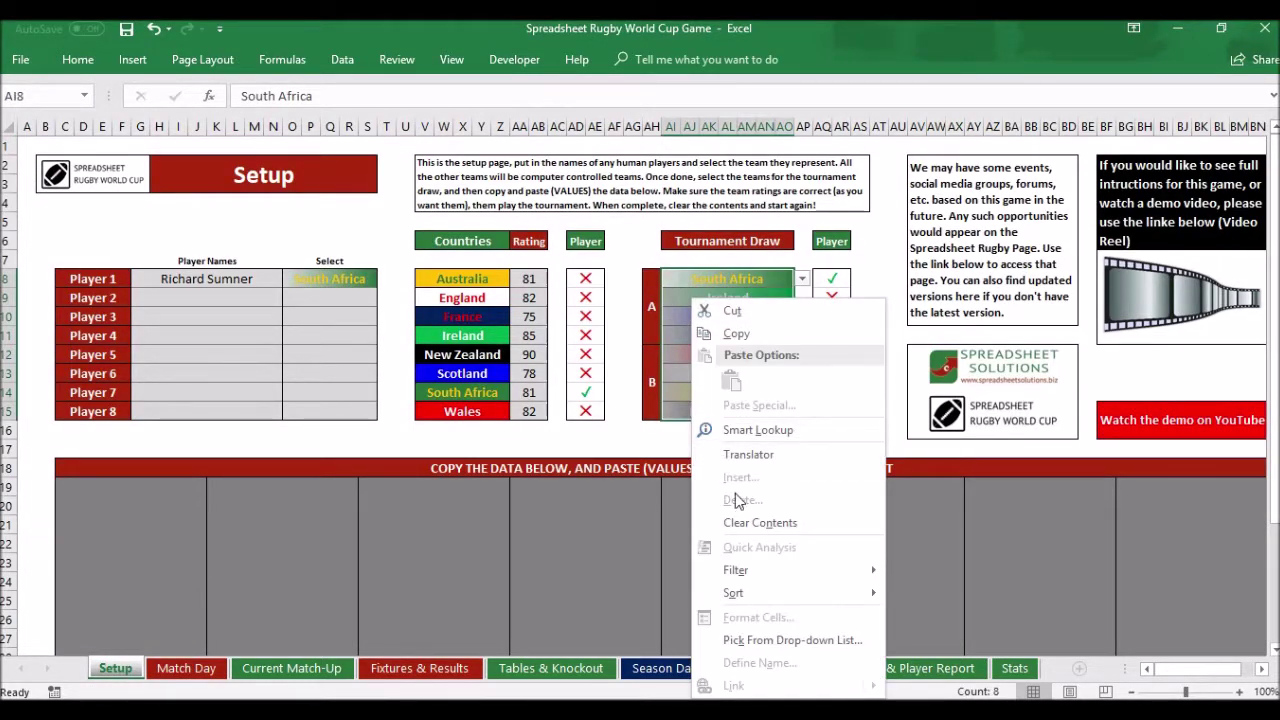
pyautogui.click(752, 522)
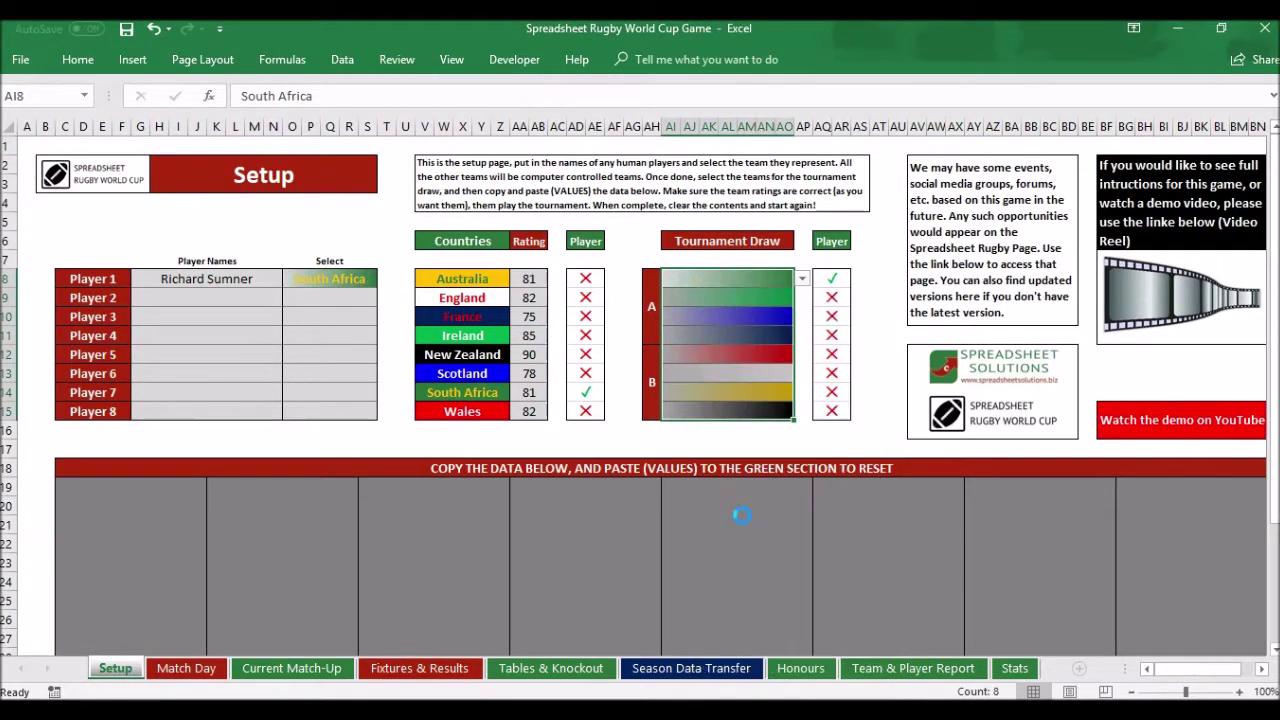
# Step: Copy the entire dark grey reset data block on the Setup sheet, starting at C19
pyautogui.click(61, 487)
pyautogui.hotkey('ctrl', 'shift', 'Right')
pyautogui.hotkey('ctrl', 'shift', 'Down')
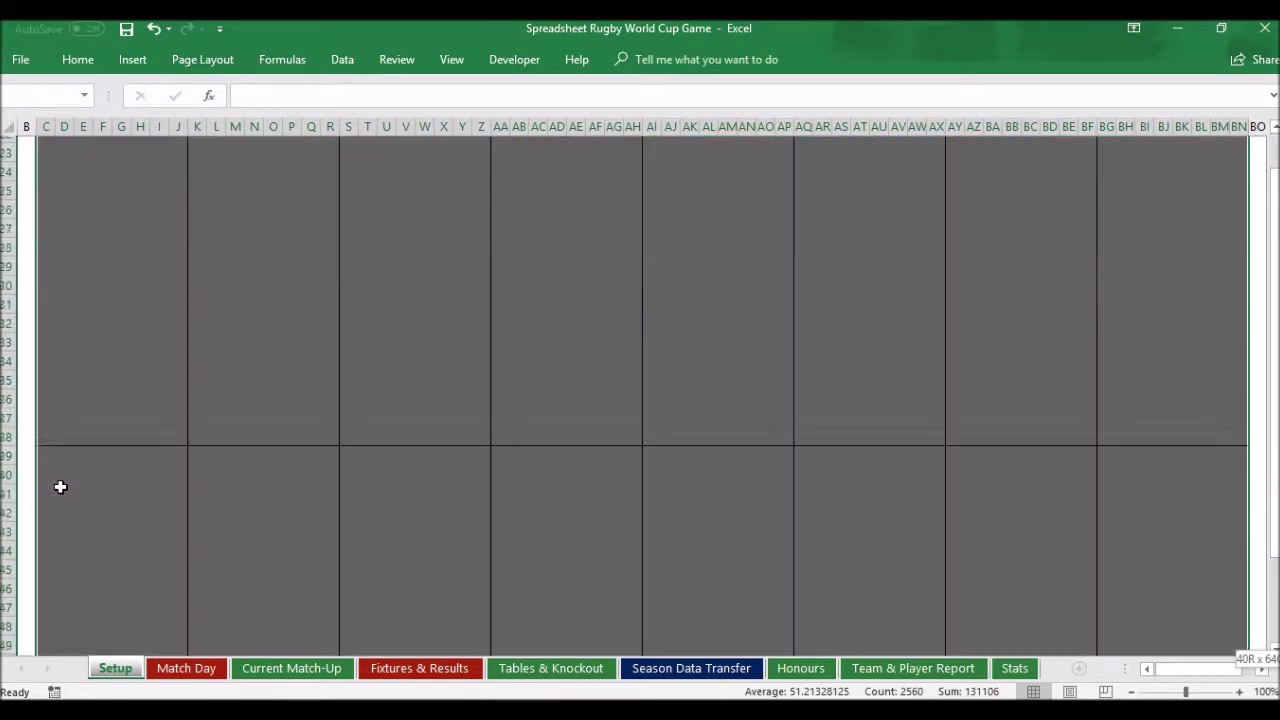
pyautogui.rightClick(58, 487)
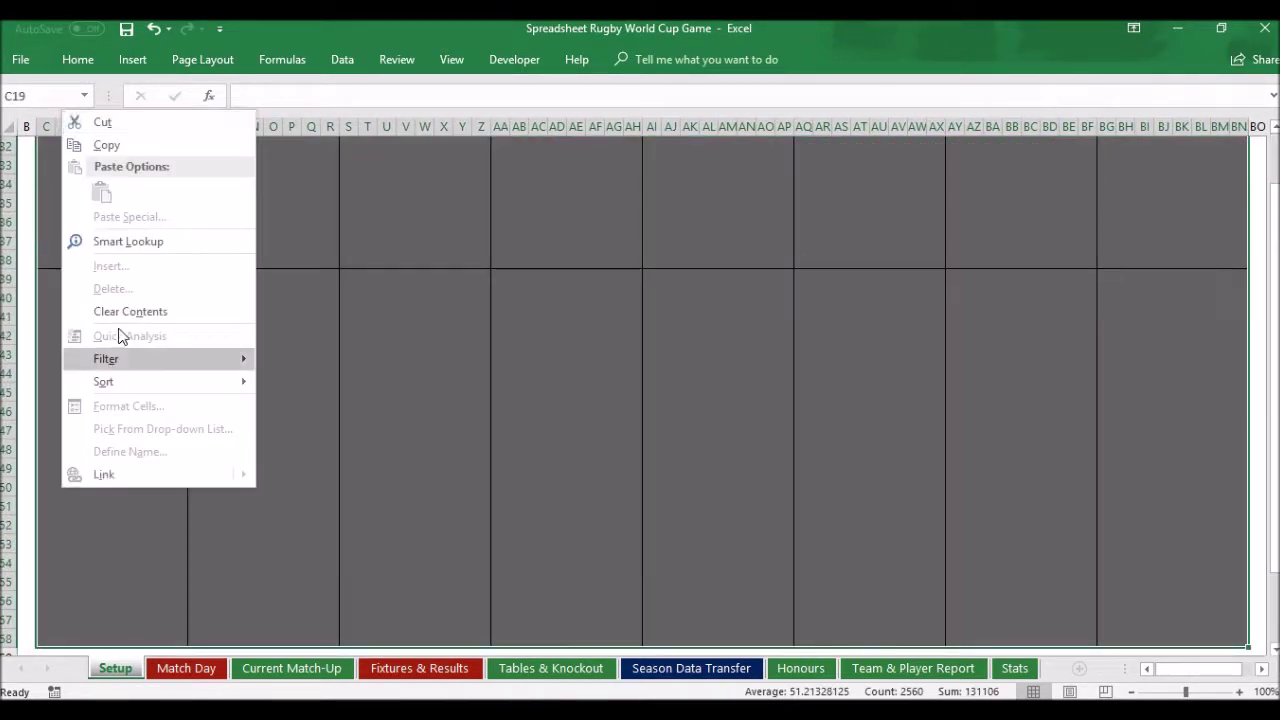
pyautogui.click(130, 147)
# Step: Paste the copied block as values into the green reset section starting at C61, end copy mode and return to the sheet's start
pyautogui.scroll(-12, 110, 351)
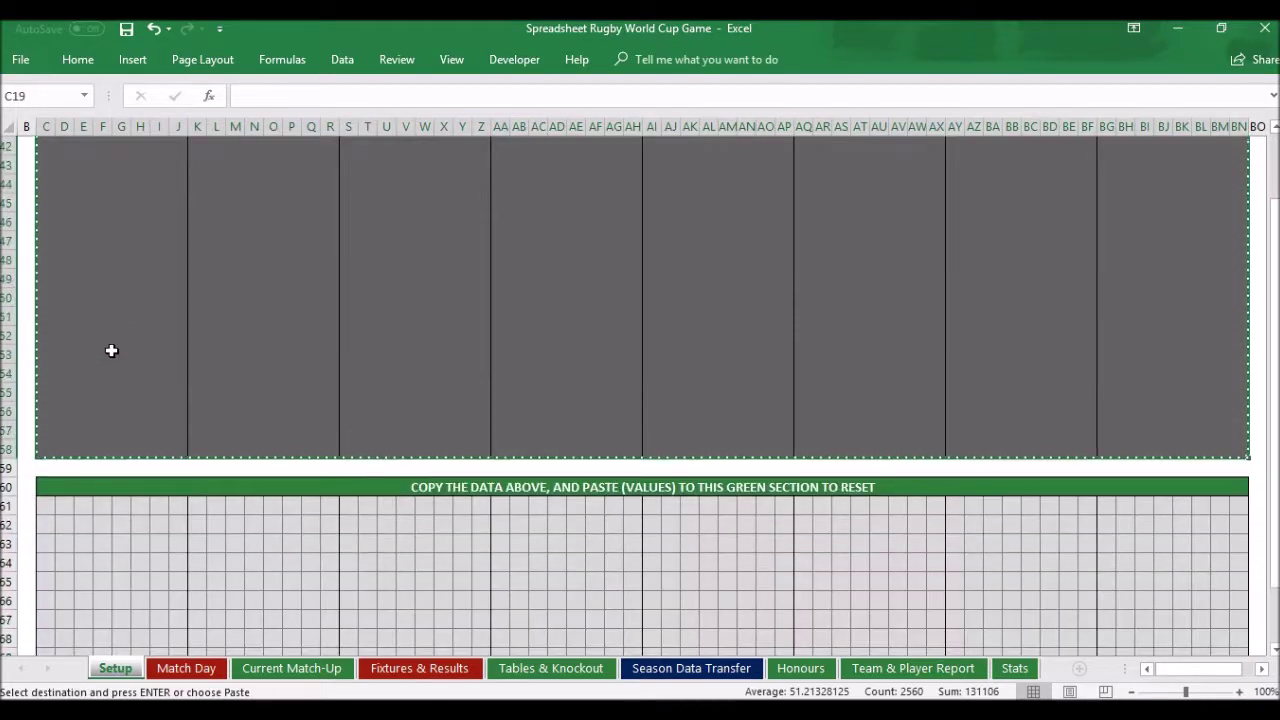
pyautogui.click(46, 505)
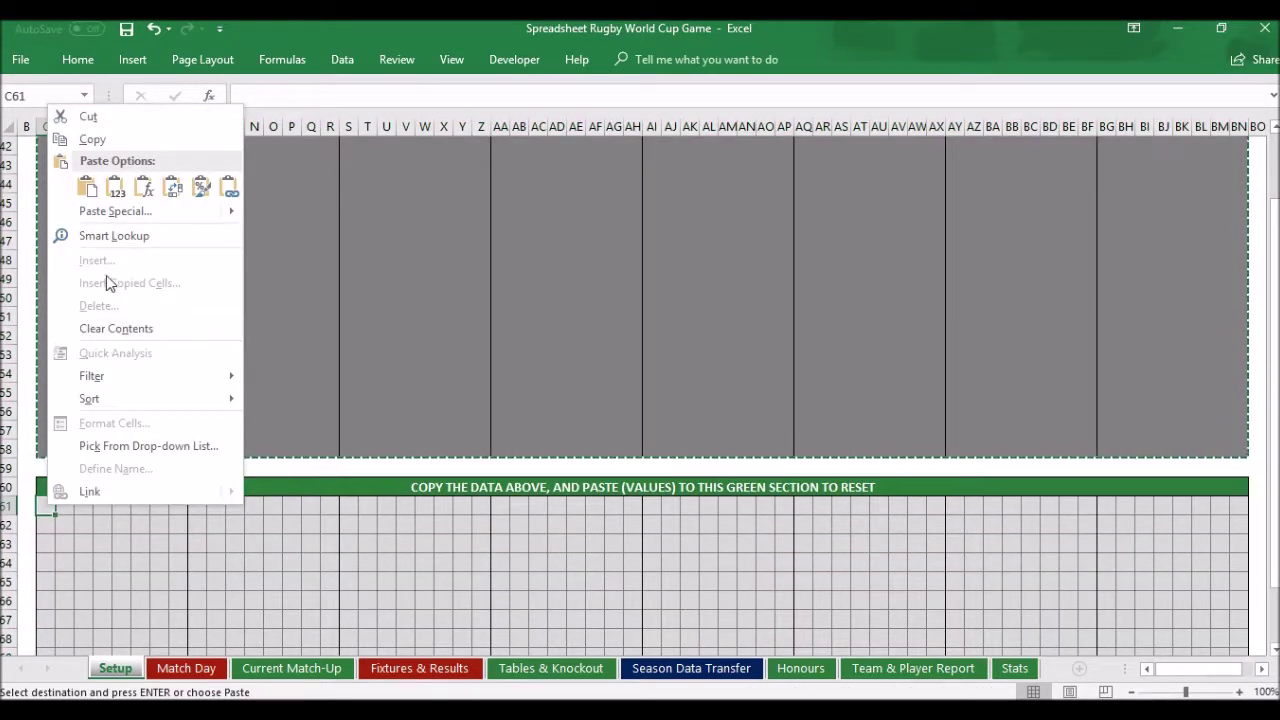
pyautogui.click(113, 188)
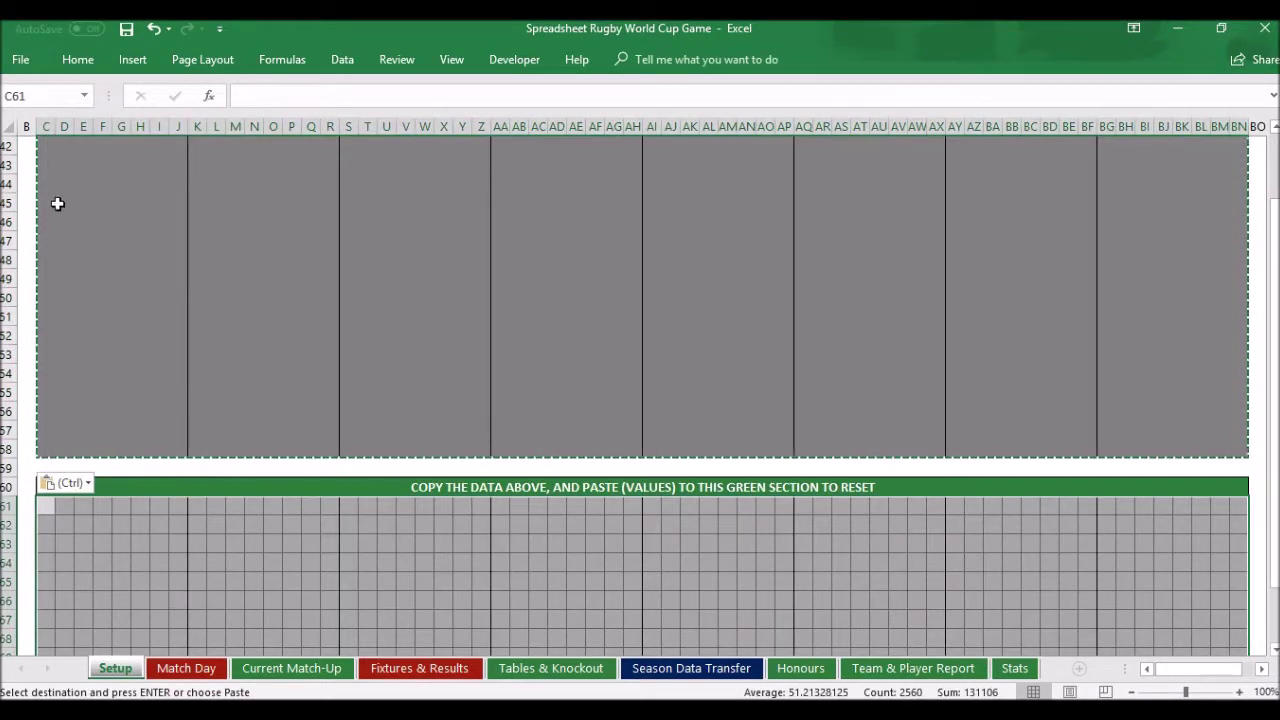
pyautogui.click(27, 218)
pyautogui.press('Escape')
pyautogui.hotkey('ctrl', 'Home')
# Step: Fill Tournament Draw group A with England, South Africa, Scotland and New Zealand
pyautogui.click(755, 279)
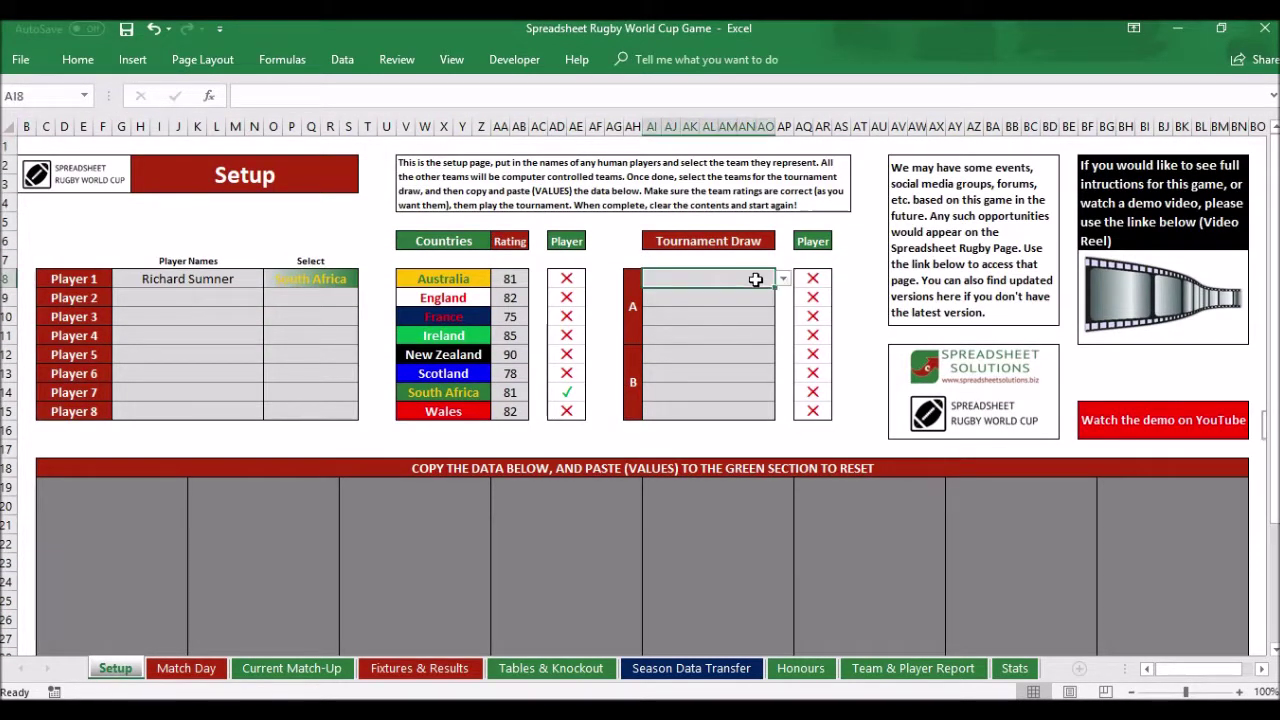
pyautogui.click(783, 279)
pyautogui.click(760, 293)
pyautogui.click(760, 298)
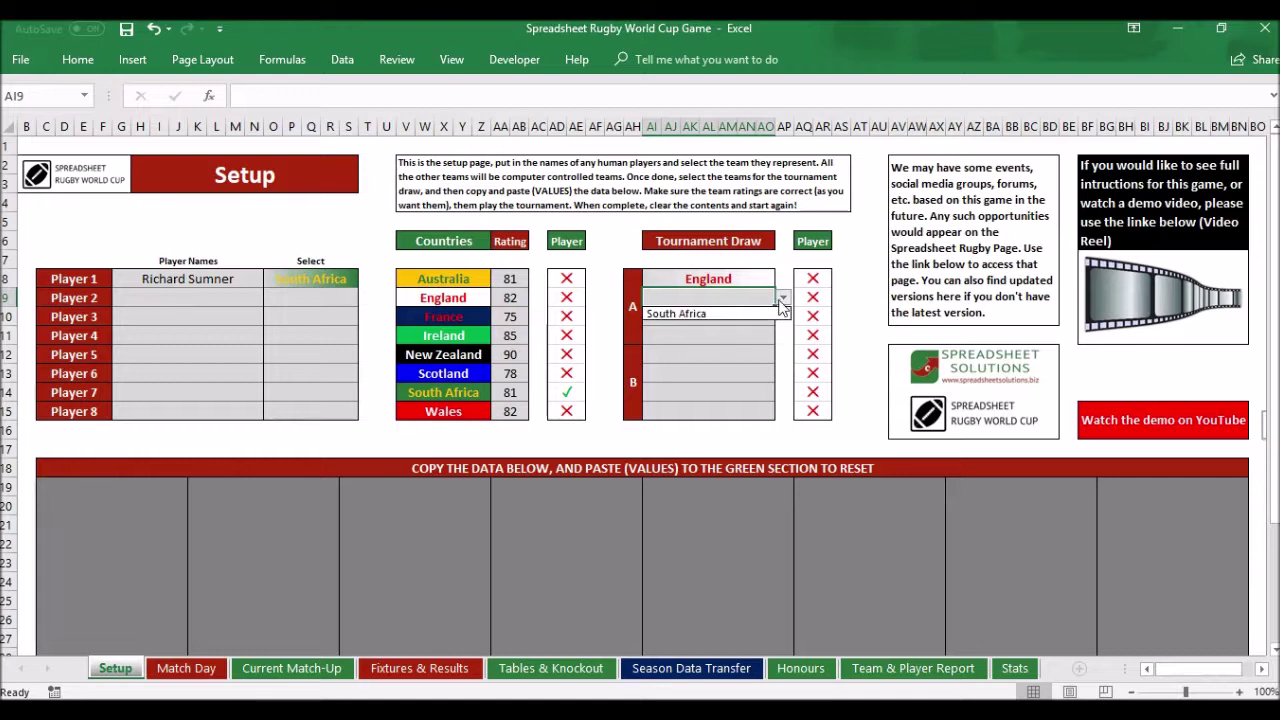
pyautogui.click(783, 298)
pyautogui.click(764, 311)
pyautogui.click(762, 316)
pyautogui.click(783, 316)
pyautogui.click(767, 333)
pyautogui.click(765, 336)
pyautogui.click(783, 335)
pyautogui.click(766, 352)
# Step: Fill Tournament Draw group B with Wales, France, Australia and Ireland
pyautogui.click(767, 356)
pyautogui.click(783, 354)
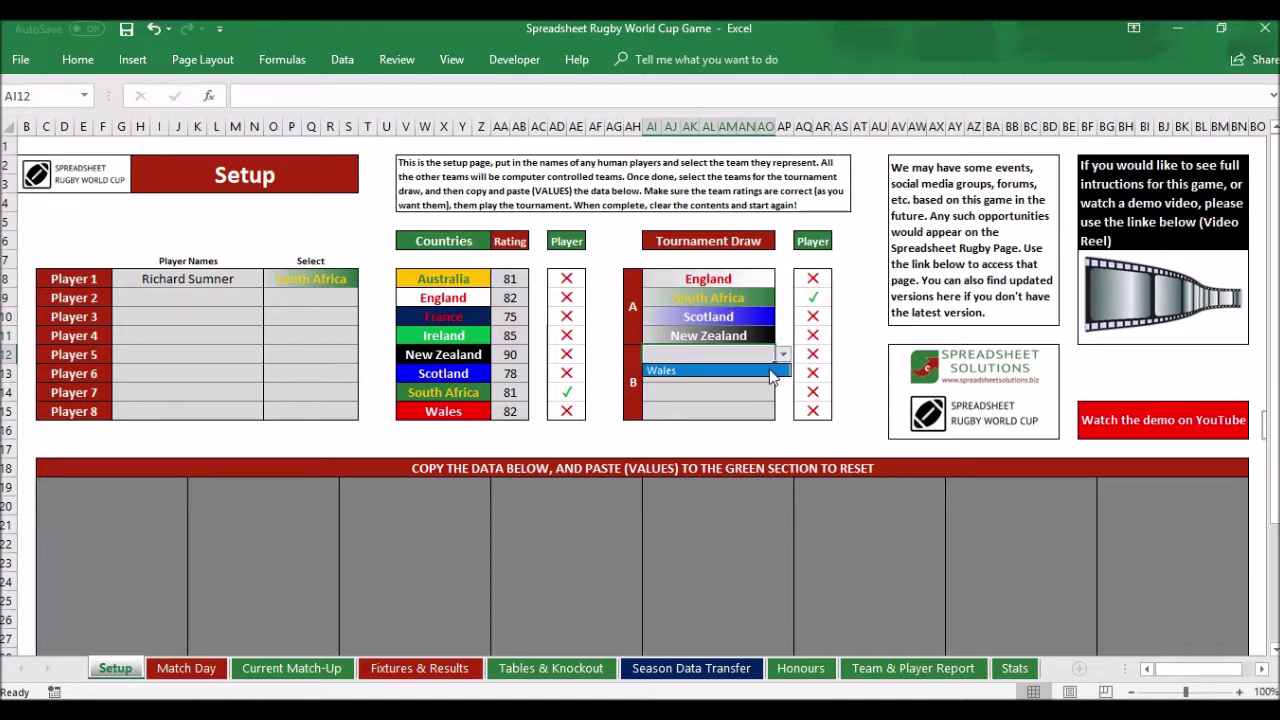
pyautogui.click(767, 366)
pyautogui.click(767, 373)
pyautogui.click(783, 373)
pyautogui.click(769, 391)
pyautogui.click(769, 391)
pyautogui.click(783, 392)
pyautogui.click(765, 408)
pyautogui.click(767, 411)
pyautogui.click(783, 411)
pyautogui.click(766, 428)
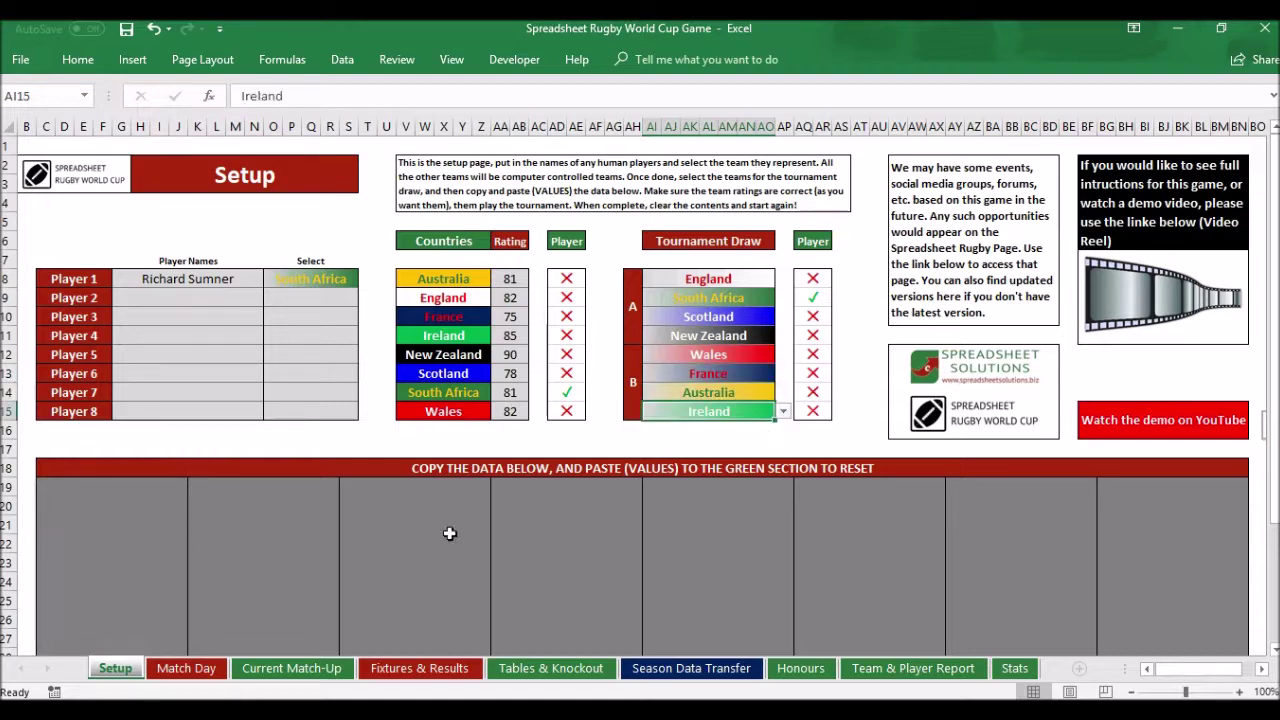
# Step: Review the new tournament's Match Day and Fixtures & Results sheets, plus Season Data Transfer, Honours and Team & Player Report
pyautogui.click(208, 672)
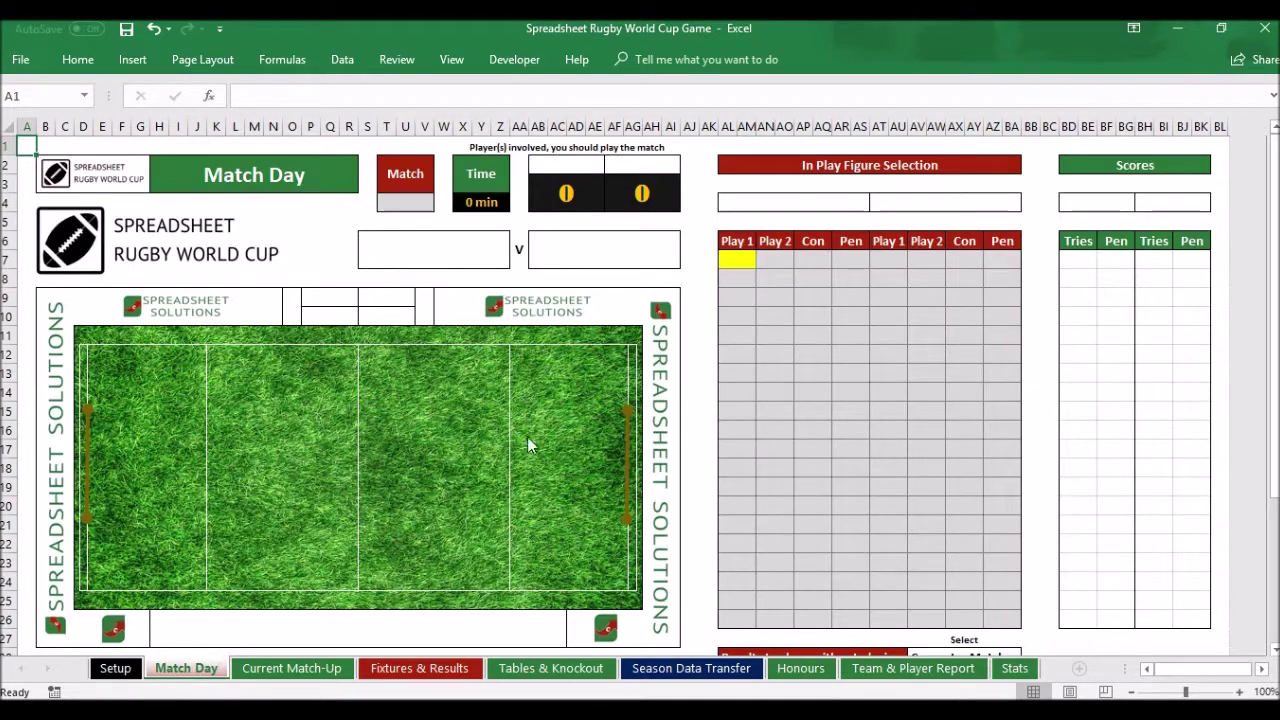
pyautogui.click(391, 669)
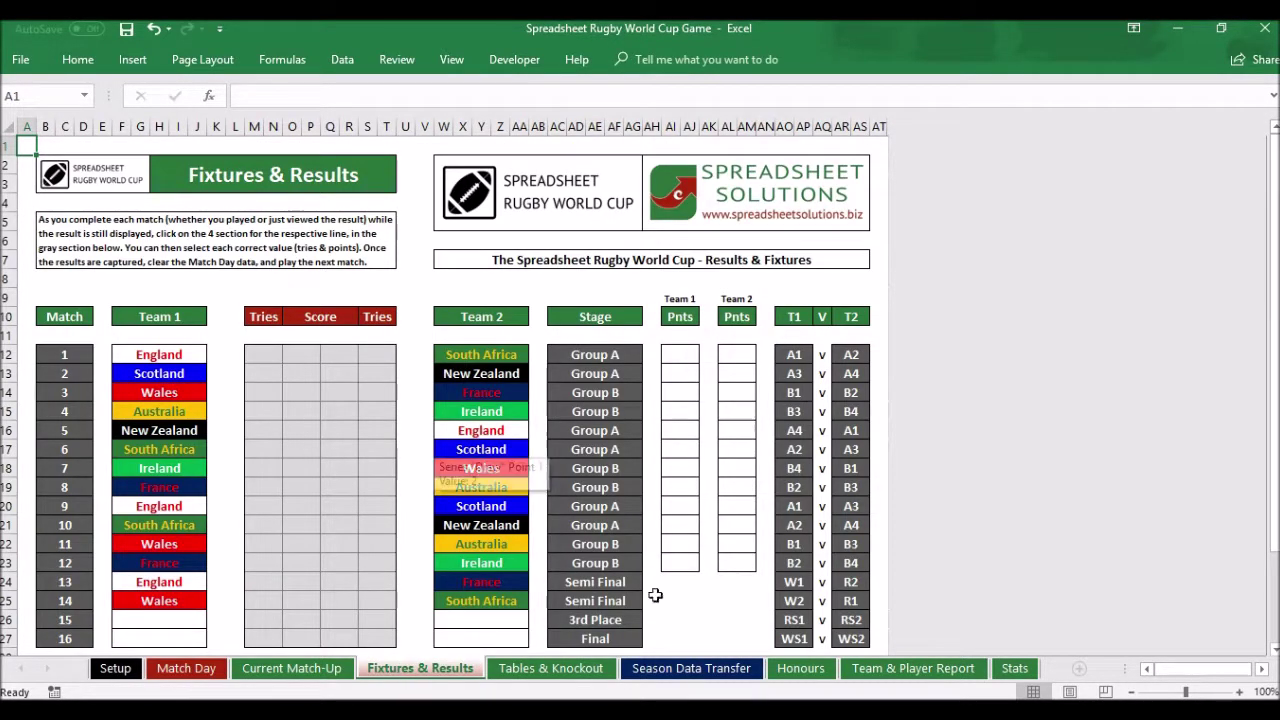
pyautogui.click(691, 668)
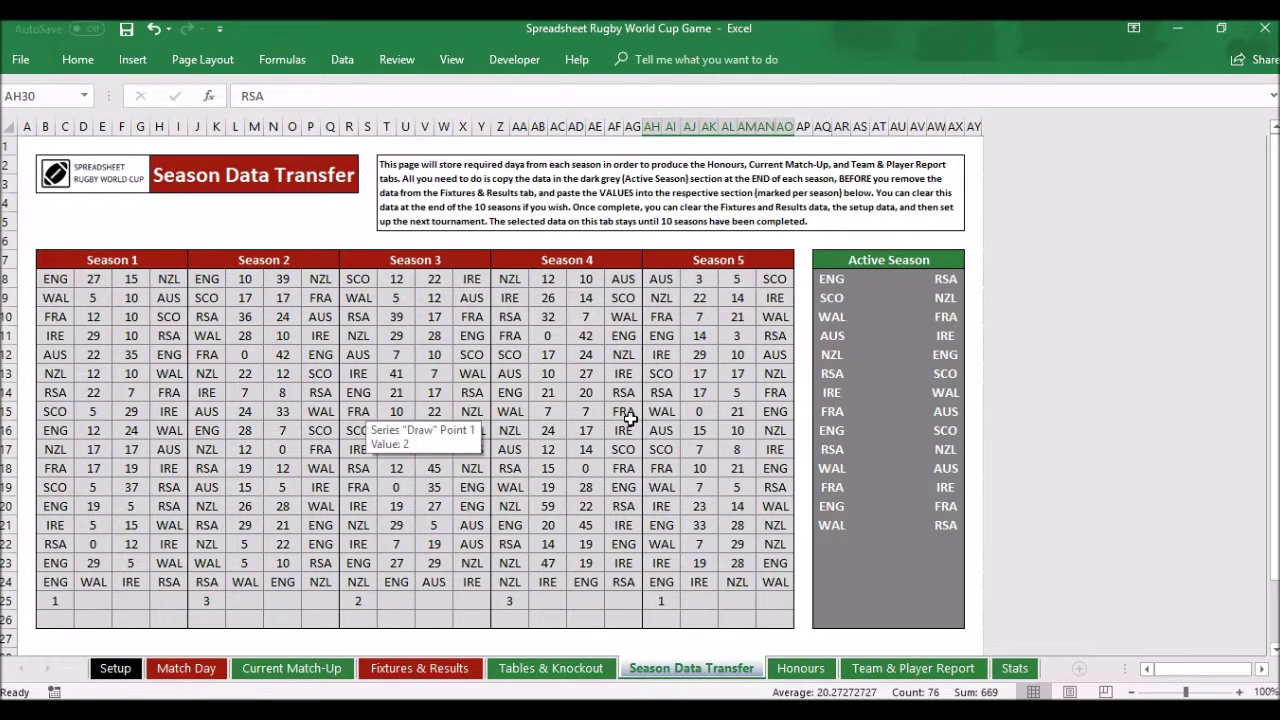
pyautogui.click(812, 670)
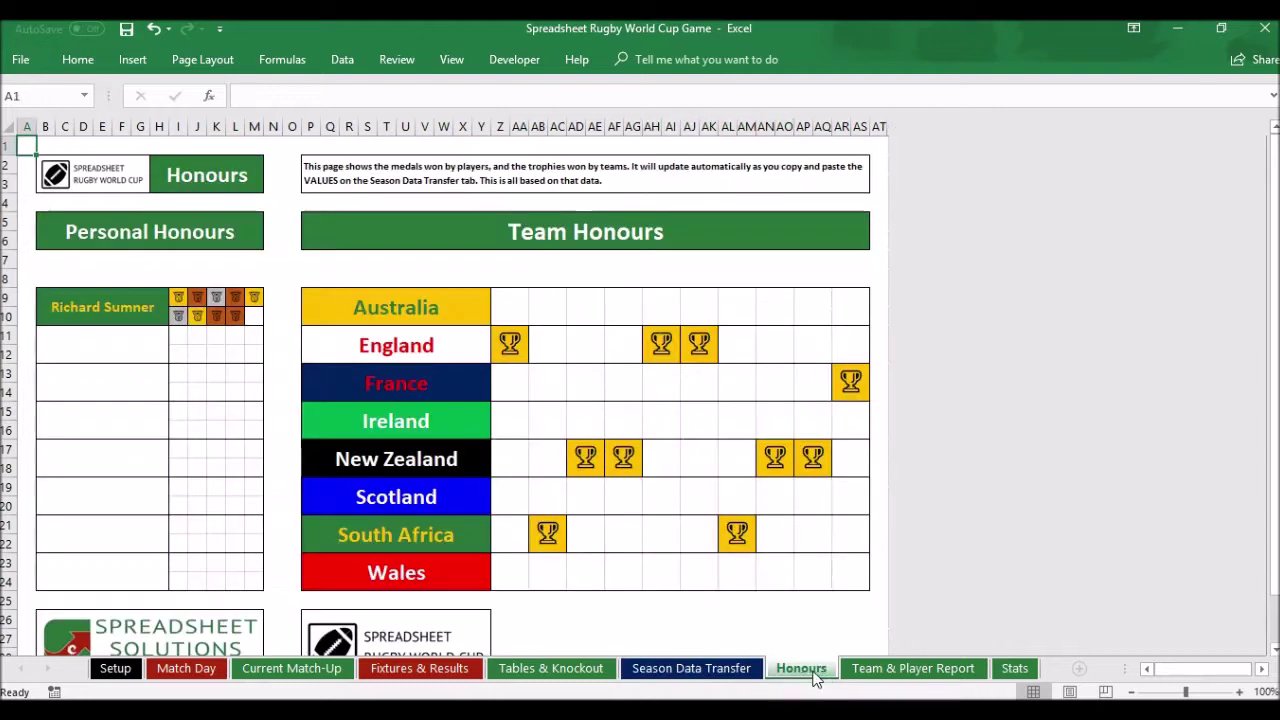
pyautogui.click(875, 670)
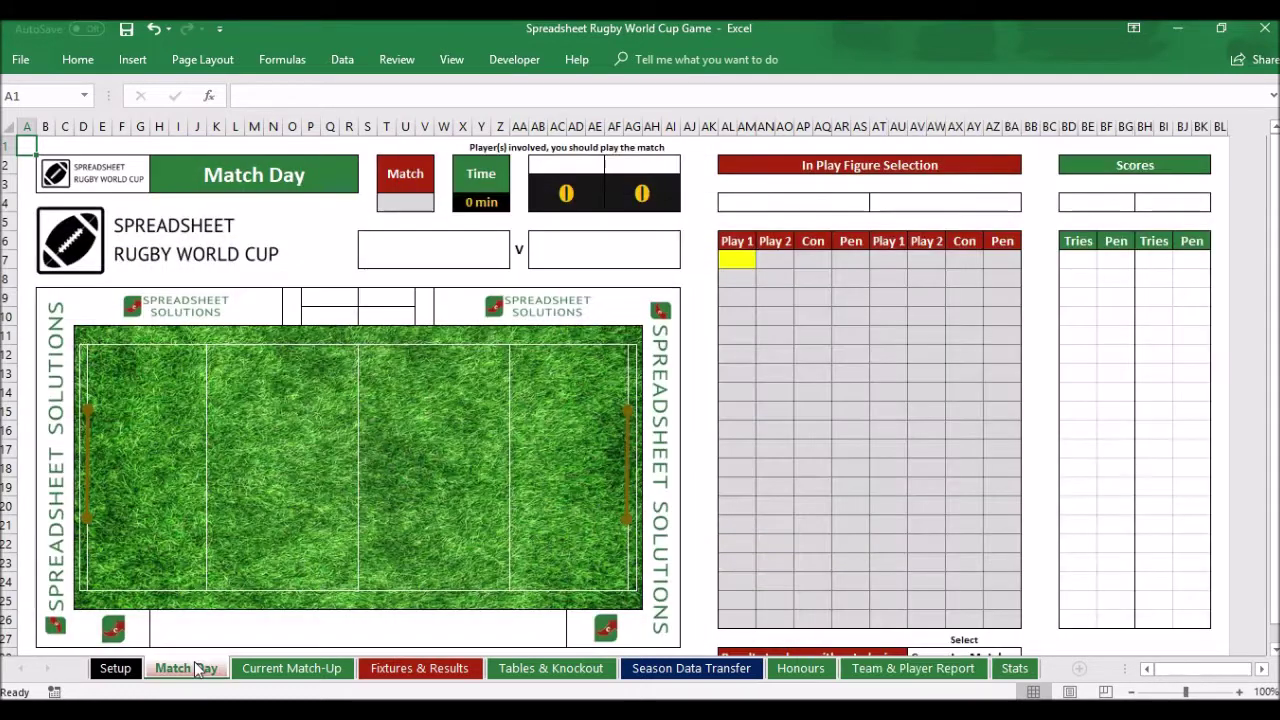
pyautogui.click(190, 668)
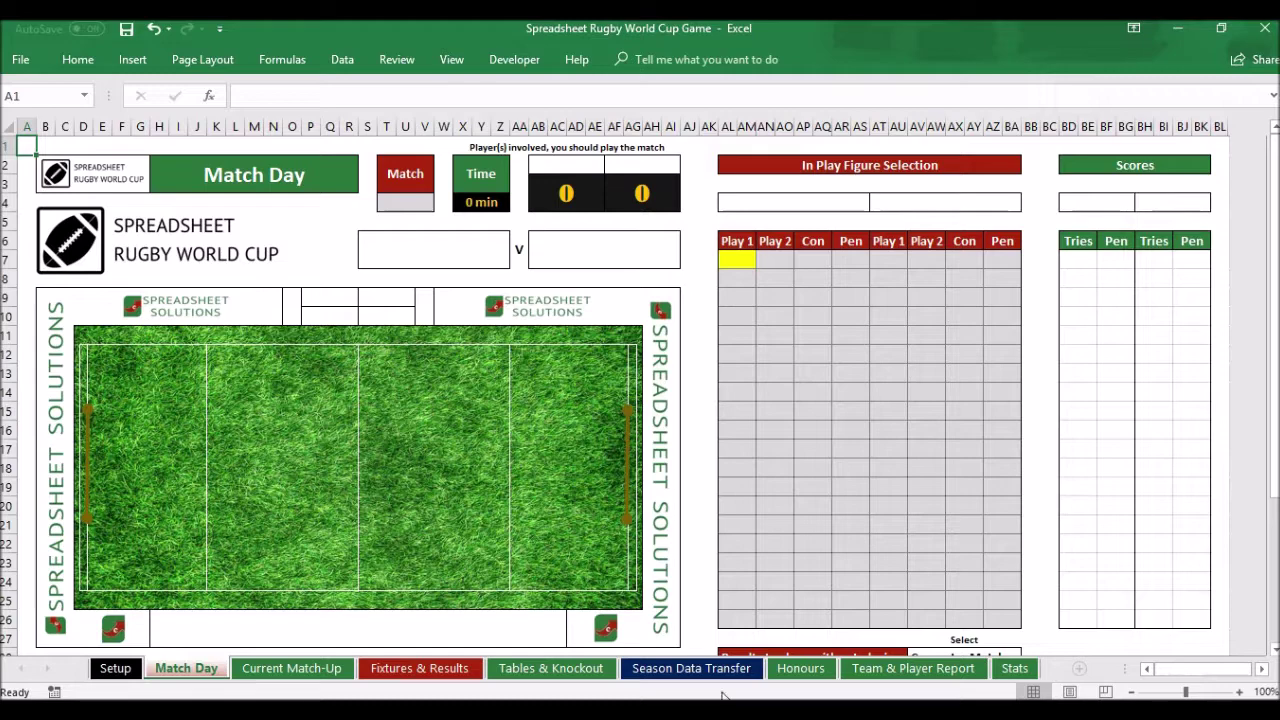
pyautogui.click(690, 668)
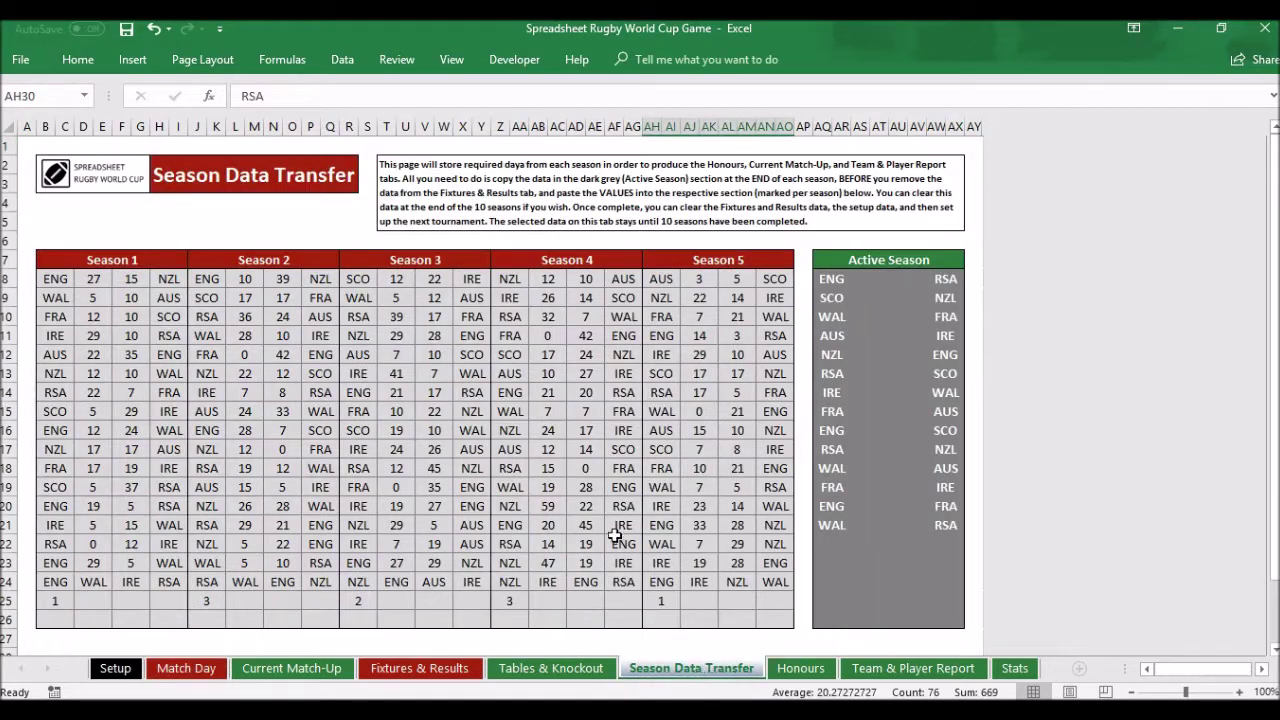
pyautogui.click(166, 675)
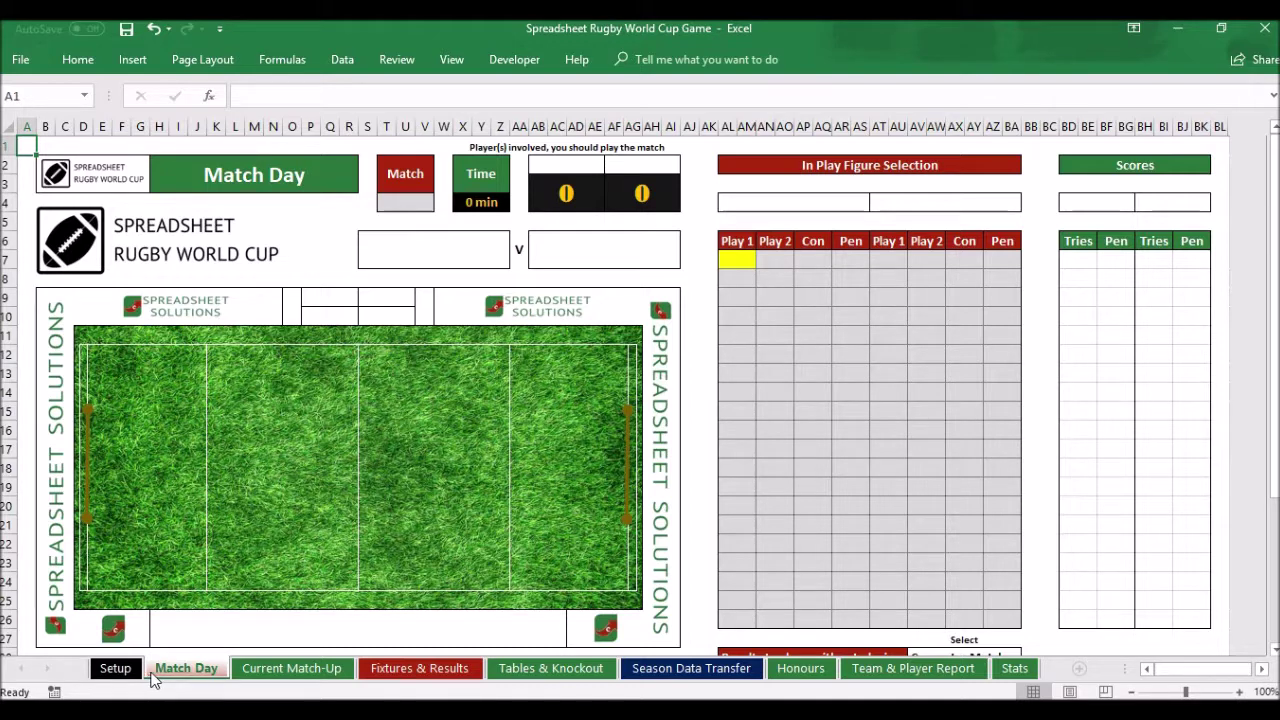
# Step: On the Setup sheet, view the team choices for Player 1 and close them without choosing another team
pyautogui.click(115, 668)
pyautogui.click(330, 286)
pyautogui.click(362, 280)
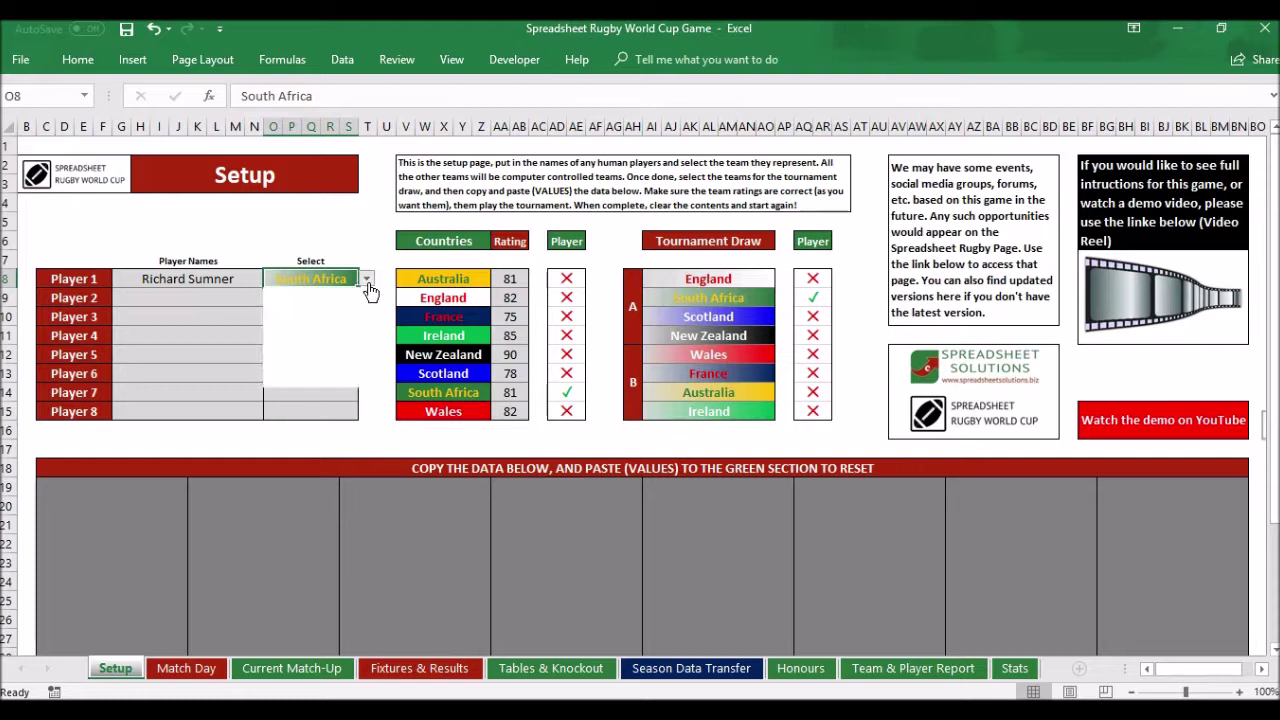
pyautogui.press('Escape')
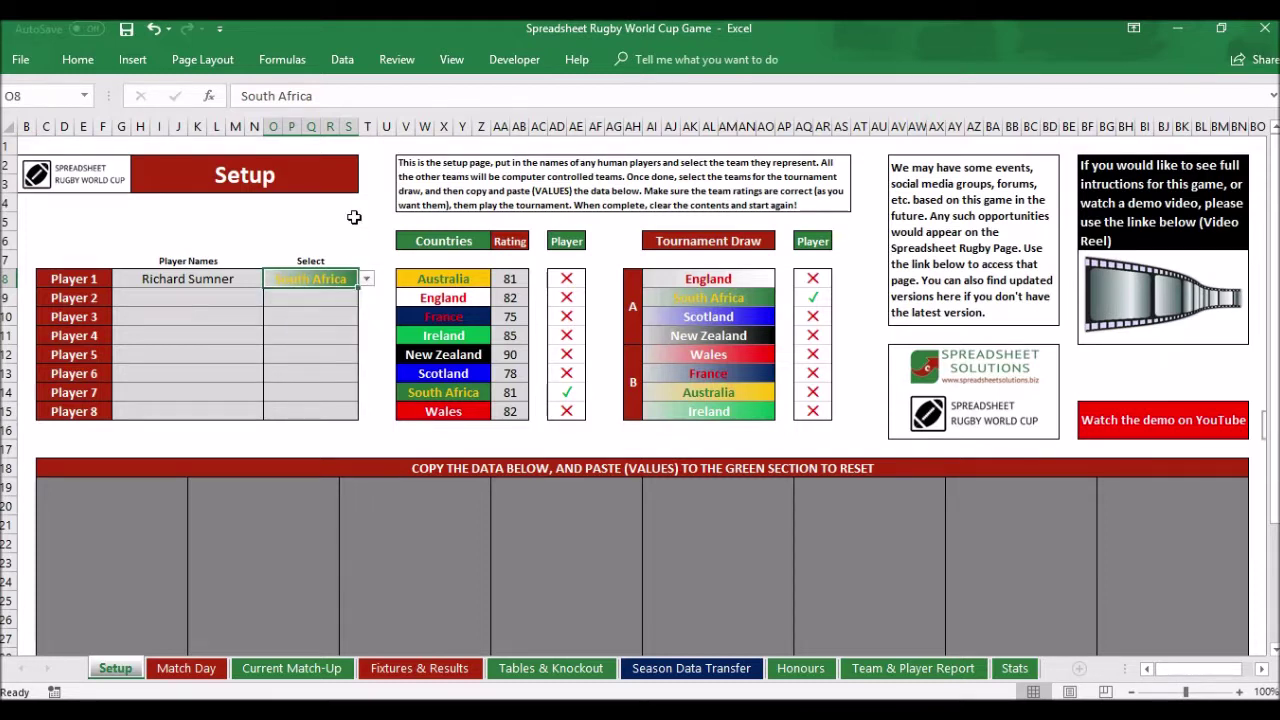